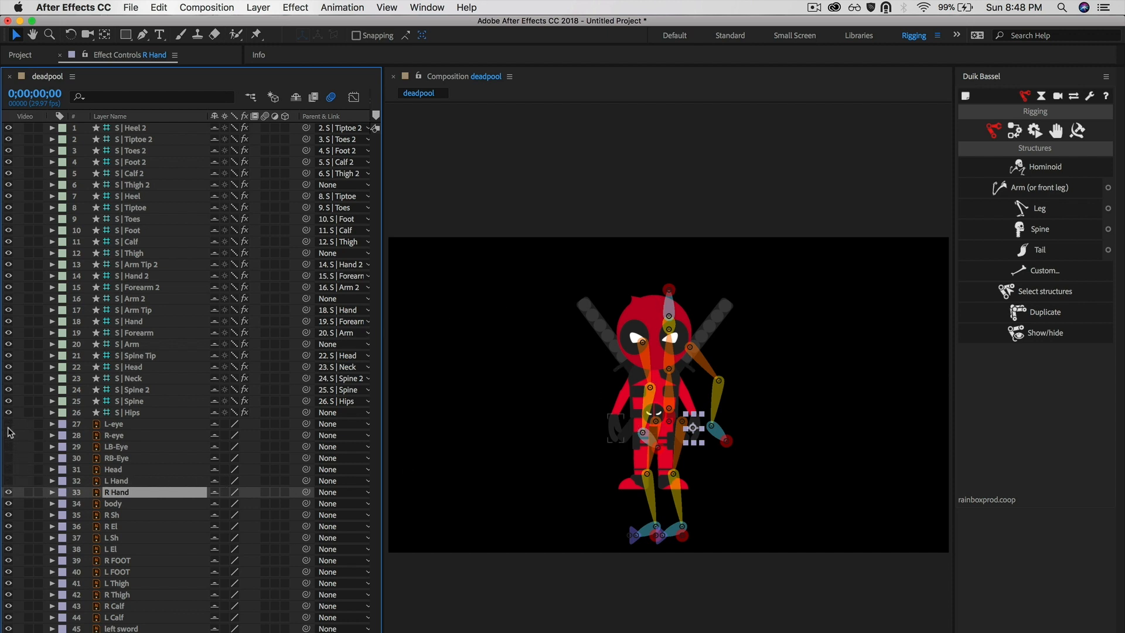
- Isolate the R Hand, R Sh and R El artwork and align the S | Arm 2 joint with the top of the right upper arm
{"action": "left_click", "coordinate": [9, 505]}
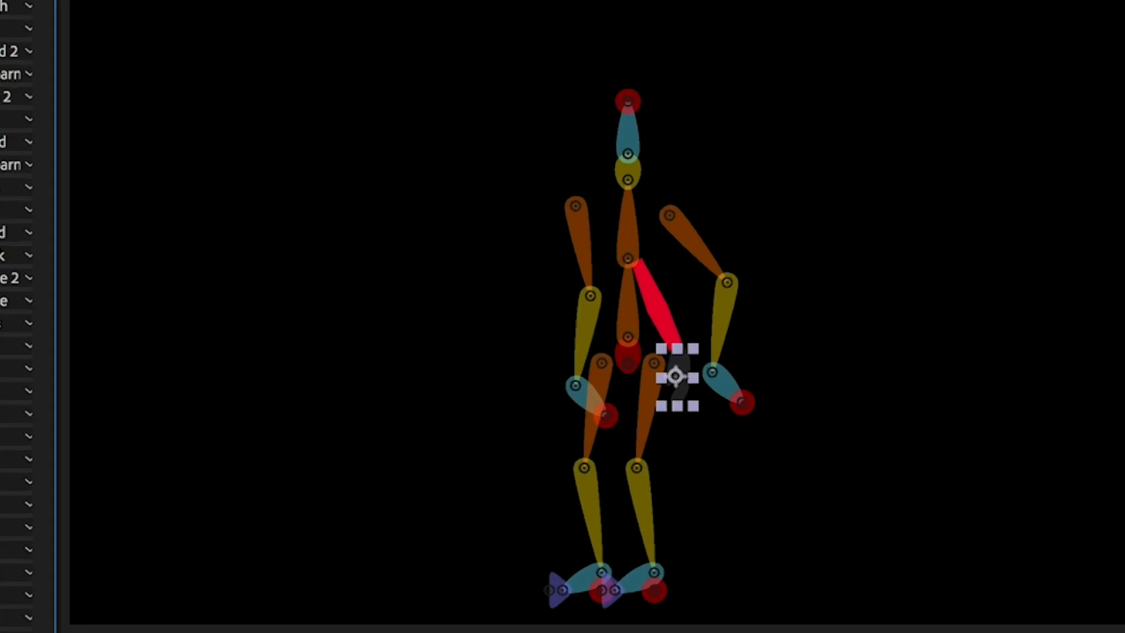
{"action": "left_click", "coordinate": [565, 500]}
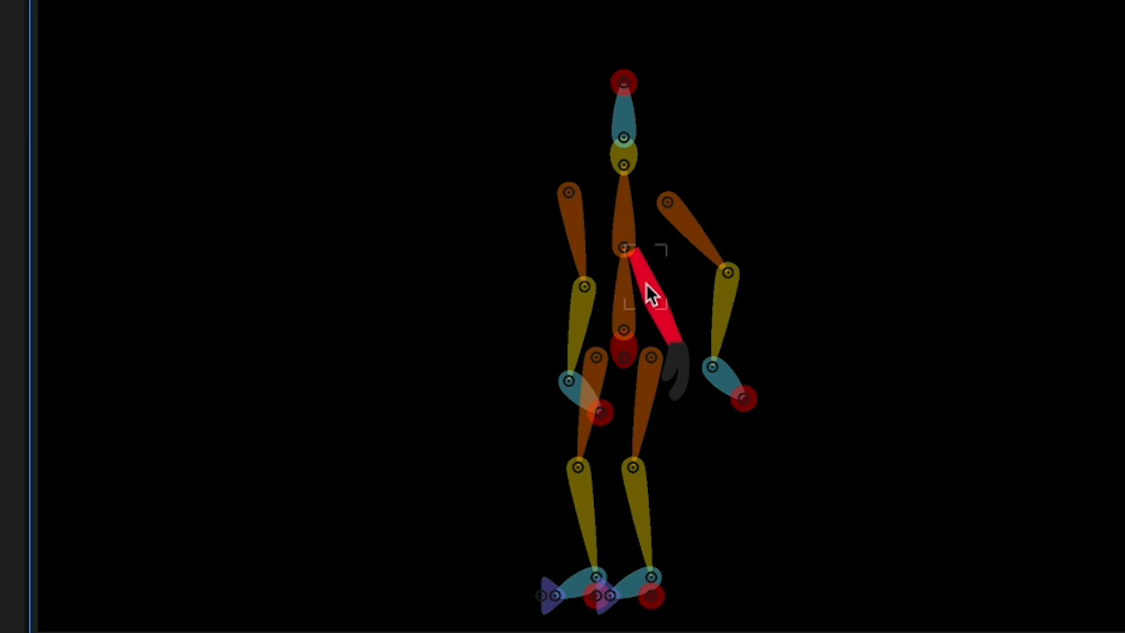
{"action": "left_click", "coordinate": [667, 208]}
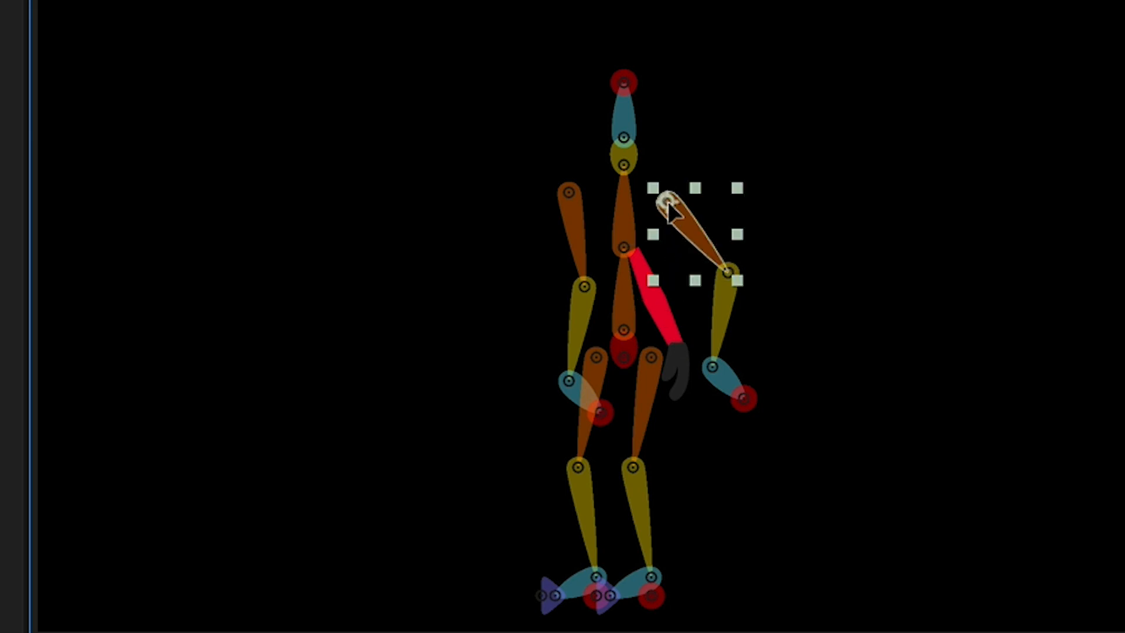
{"action": "left_click_drag", "start_coordinate": [667, 208], "coordinate": [640, 259]}
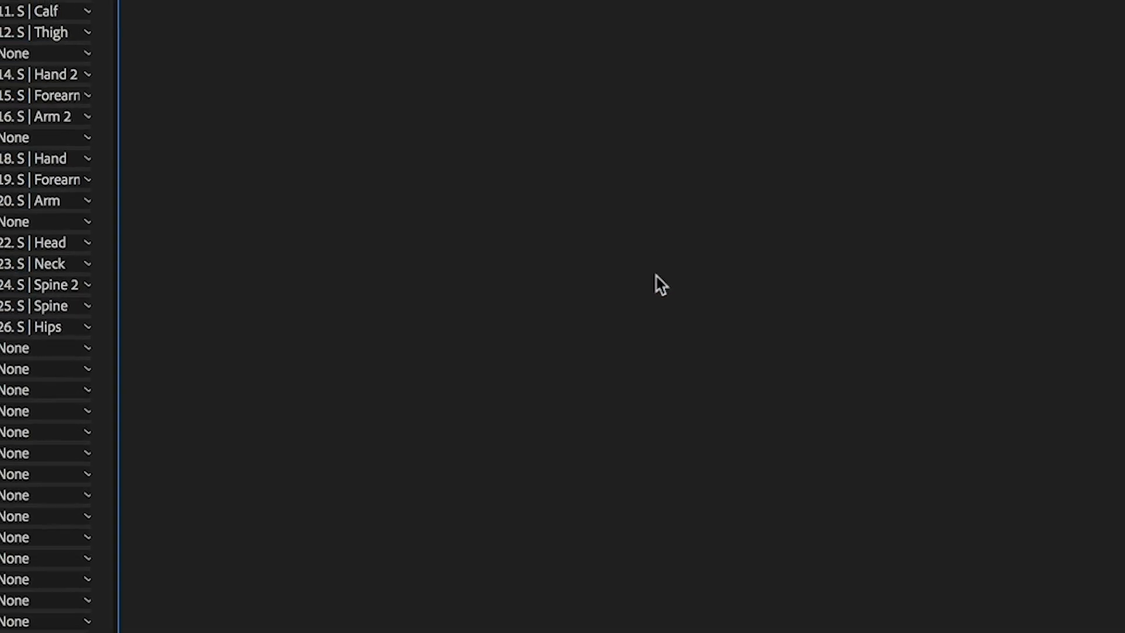
{"action": "left_click_drag", "start_coordinate": [743, 440], "coordinate": [395, 231]}
{"action": "left_click_drag", "start_coordinate": [532, 307], "coordinate": [454, 215]}
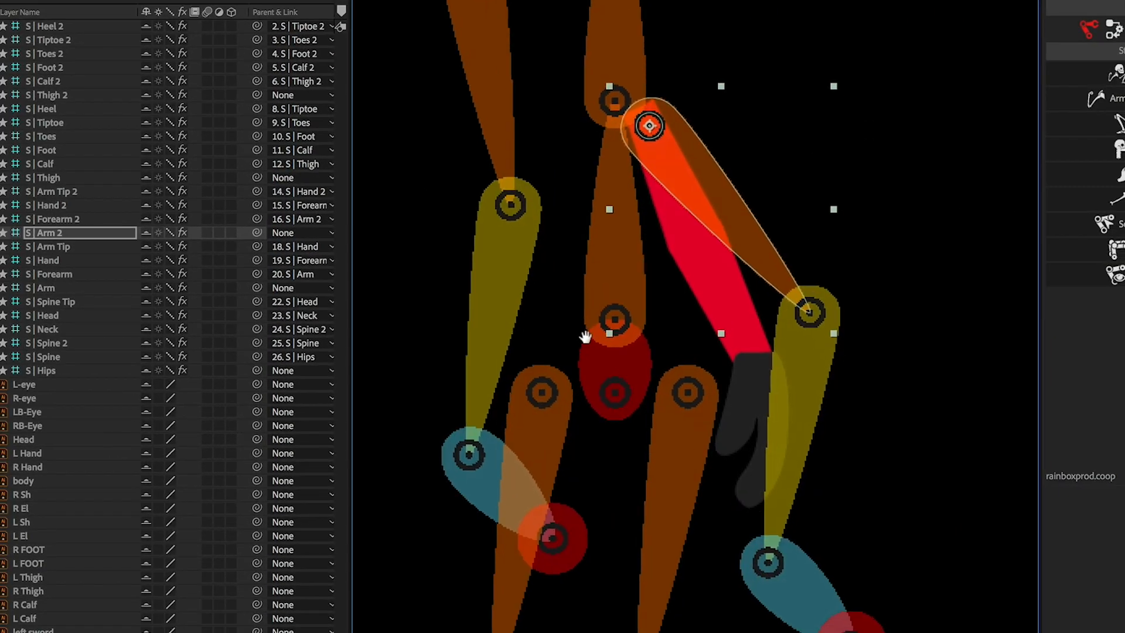
{"action": "left_click_drag", "start_coordinate": [652, 124], "coordinate": [649, 121]}
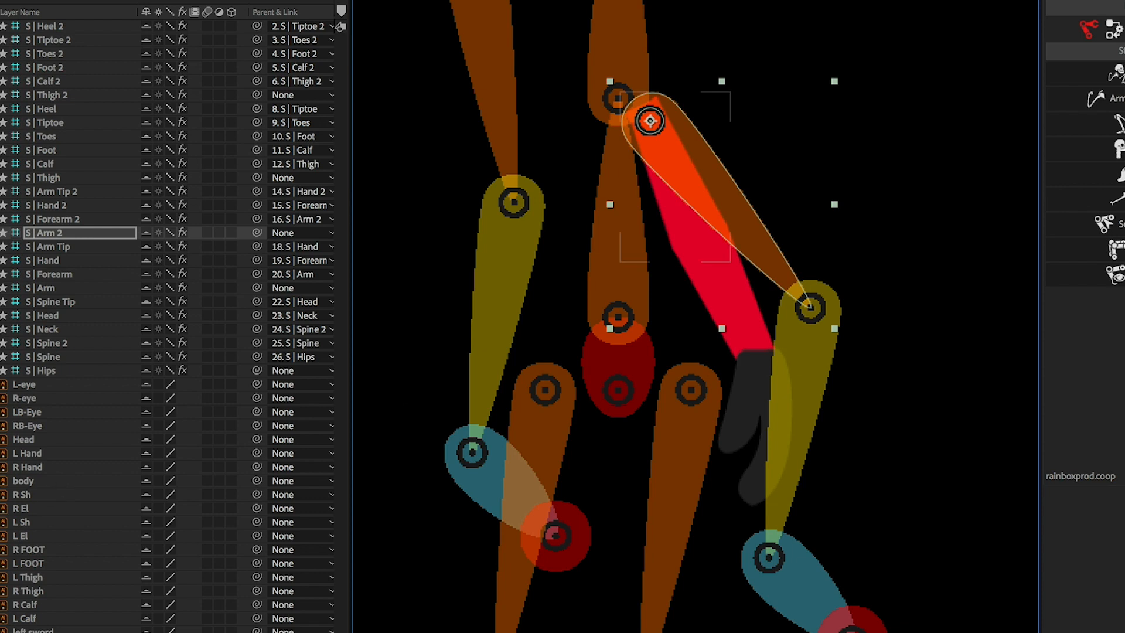
- Check the elbow location by toggling the R El layer's visibility and move the S | Forearm 2 joint onto the right elbow
{"action": "left_click", "coordinate": [1, 536]}
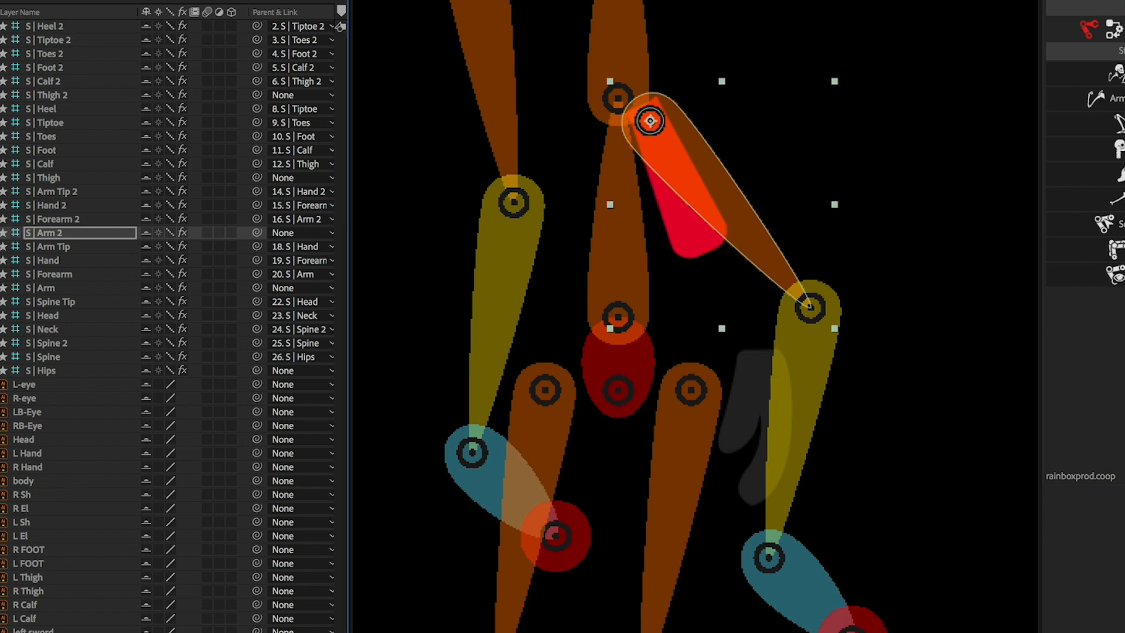
{"action": "left_click", "coordinate": [1, 536]}
{"action": "left_click", "coordinate": [812, 304]}
{"action": "left_click_drag", "start_coordinate": [810, 306], "coordinate": [705, 243]}
- Place the S | Hand 2 joint on the right wrist and the S | Arm Tip 2 joint at the end of the hand
{"action": "left_click", "coordinate": [741, 542]}
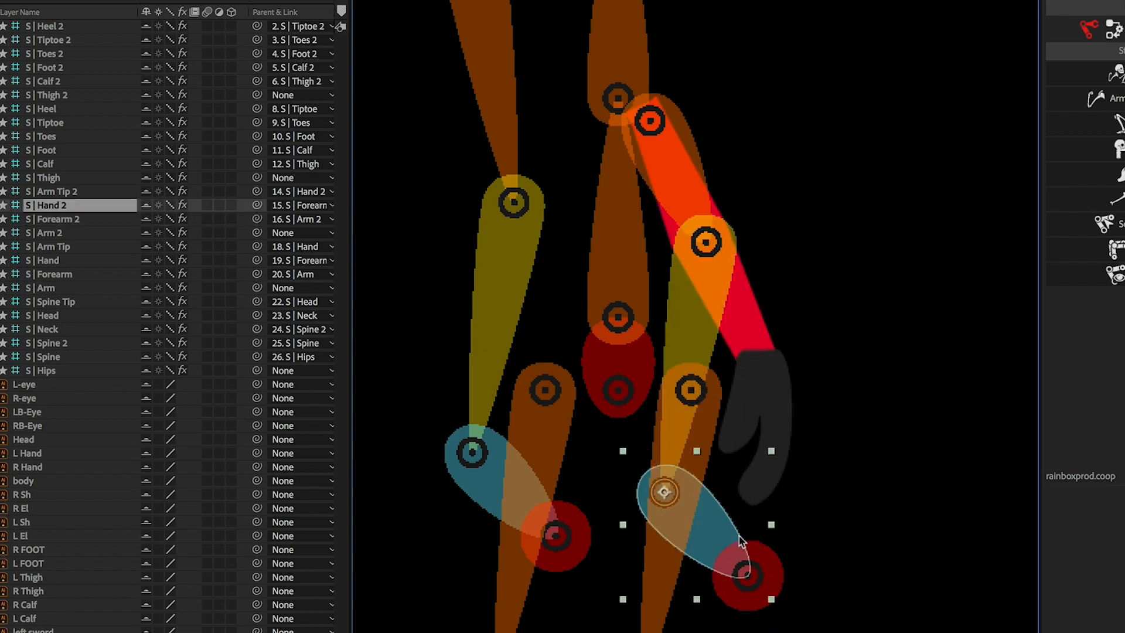
{"action": "left_click_drag", "start_coordinate": [663, 491], "coordinate": [758, 363]}
{"action": "left_click", "coordinate": [841, 479]}
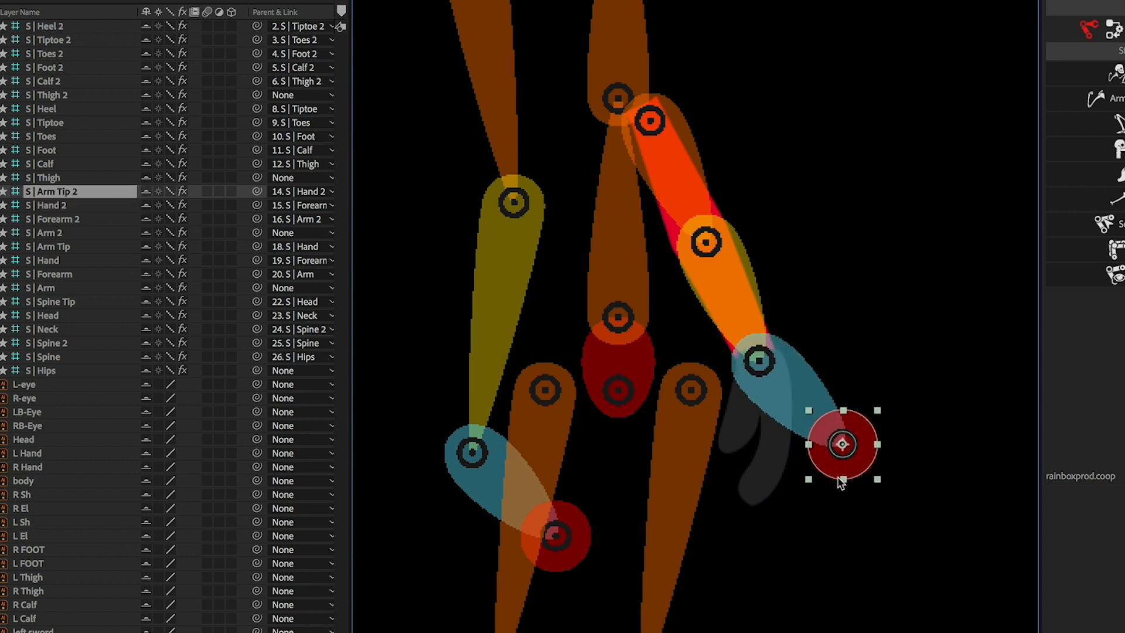
{"action": "left_click_drag", "start_coordinate": [830, 461], "coordinate": [755, 489]}
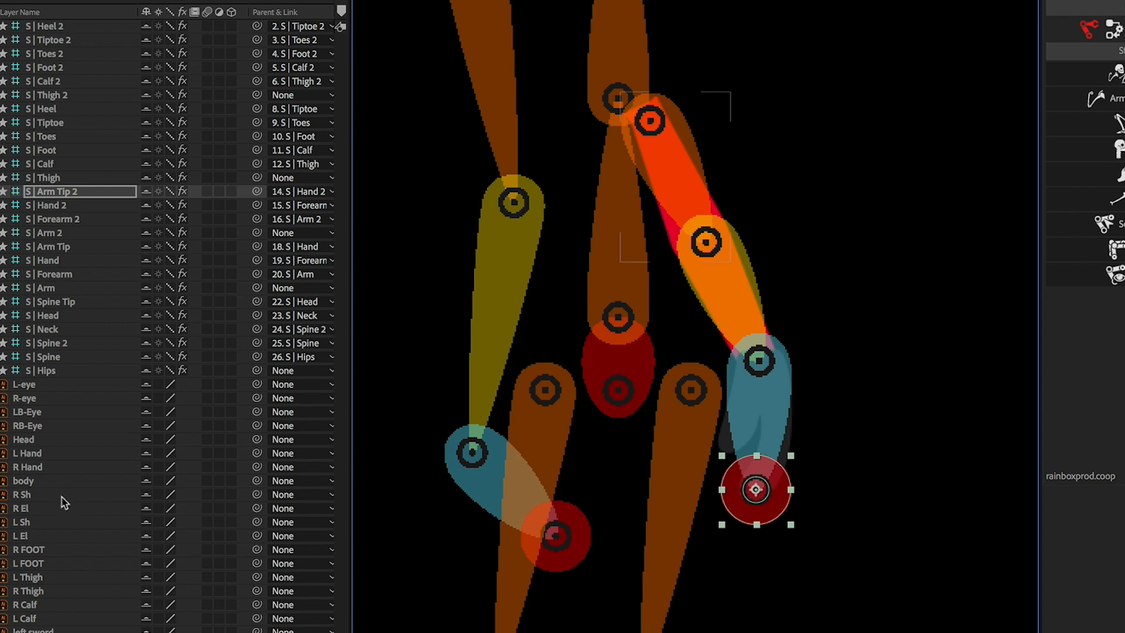
- Parent the R Hand layer to the S | Hand 2 structure
{"action": "left_click", "coordinate": [57, 467]}
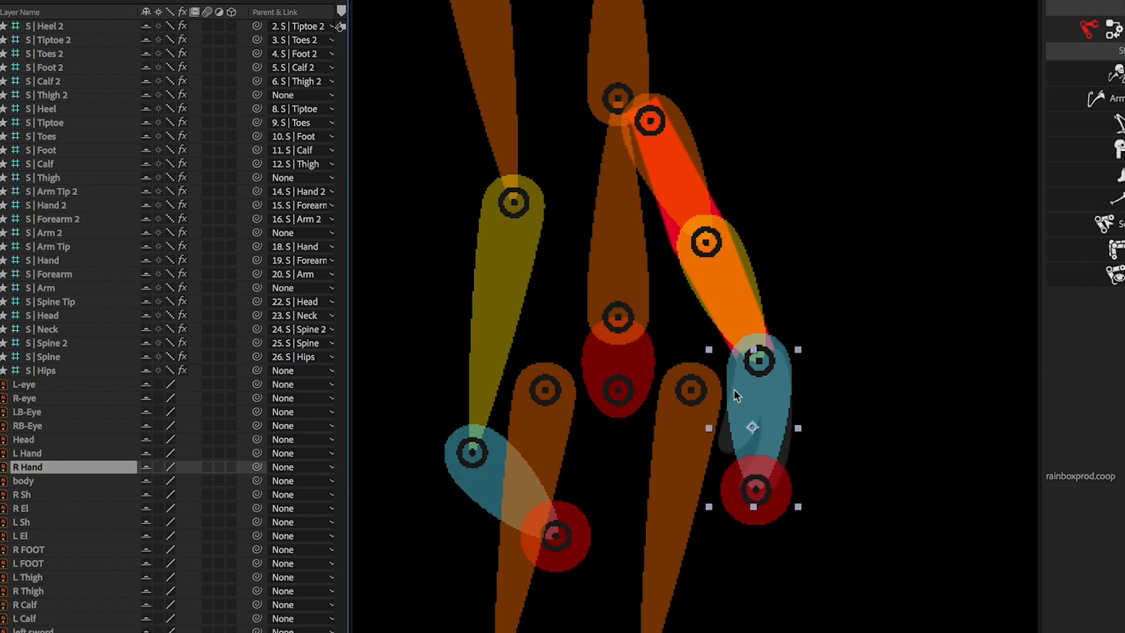
{"action": "left_click", "coordinate": [790, 336]}
{"action": "left_click", "coordinate": [757, 366]}
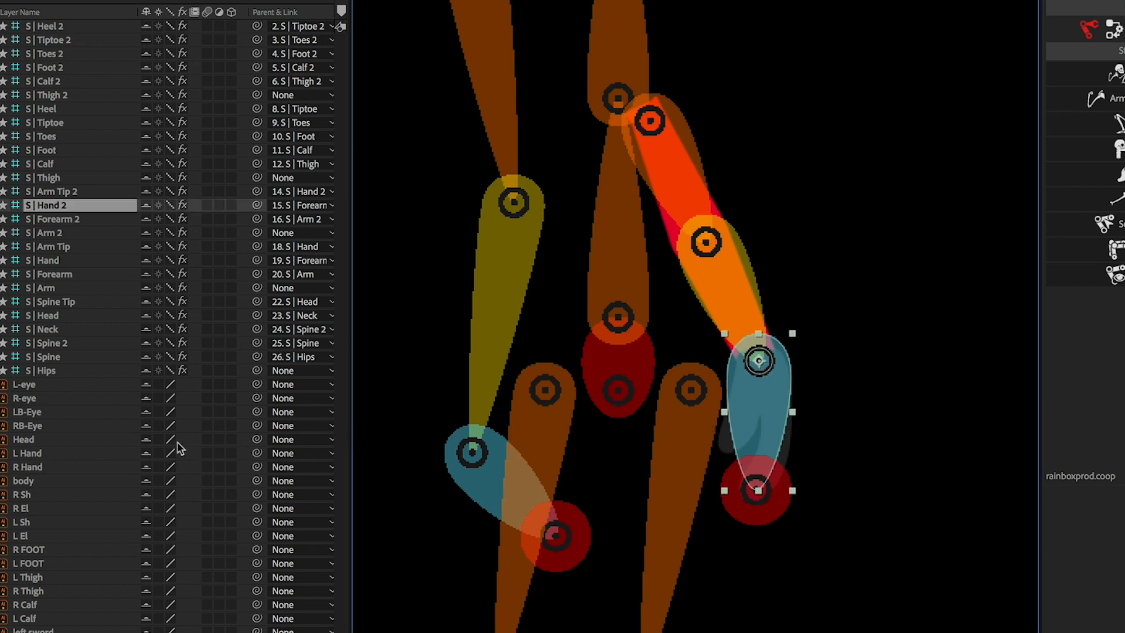
{"action": "left_click_drag", "start_coordinate": [258, 467], "coordinate": [79, 206]}
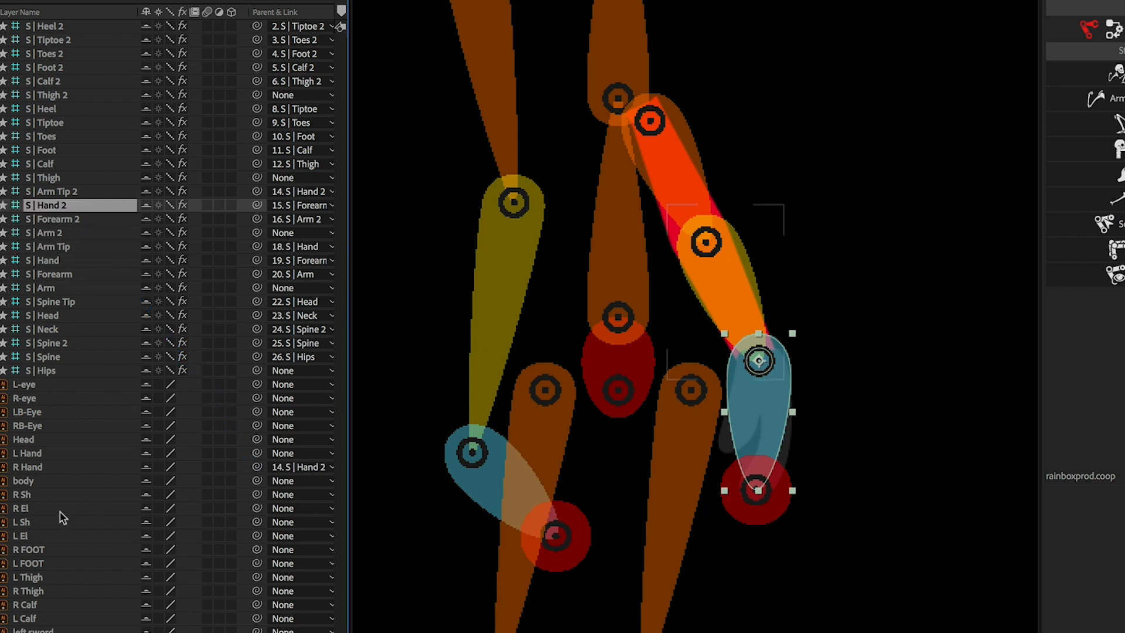
- Parent the R Sh layer to S | Arm 2 and the R El layer to S | Forearm 2
{"action": "left_click", "coordinate": [58, 493]}
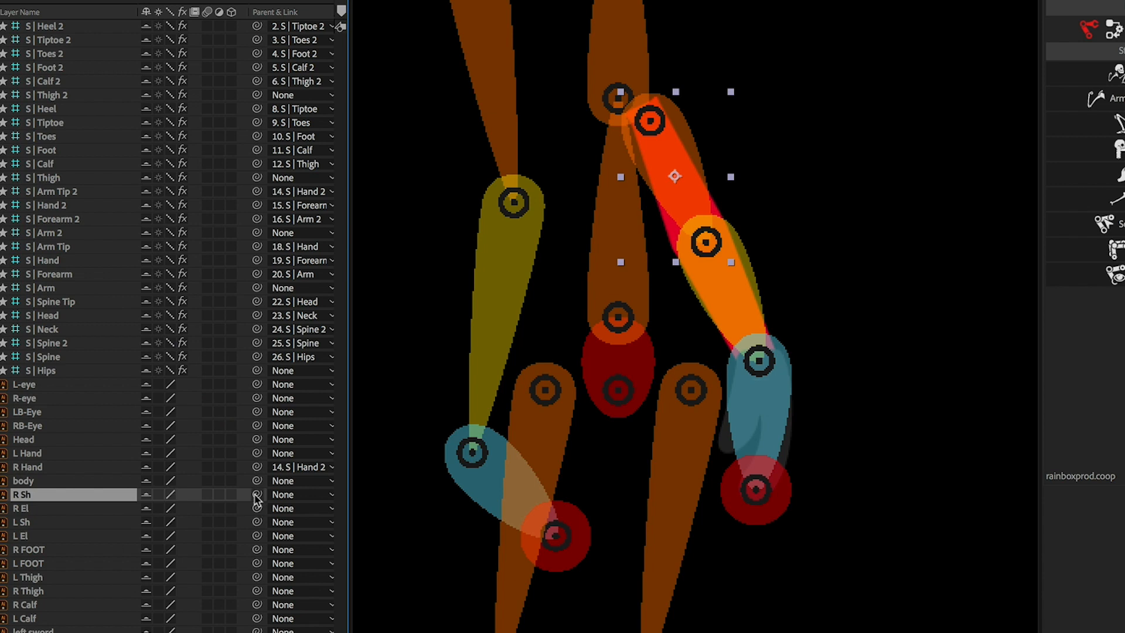
{"action": "left_click_drag", "start_coordinate": [255, 495], "coordinate": [93, 238]}
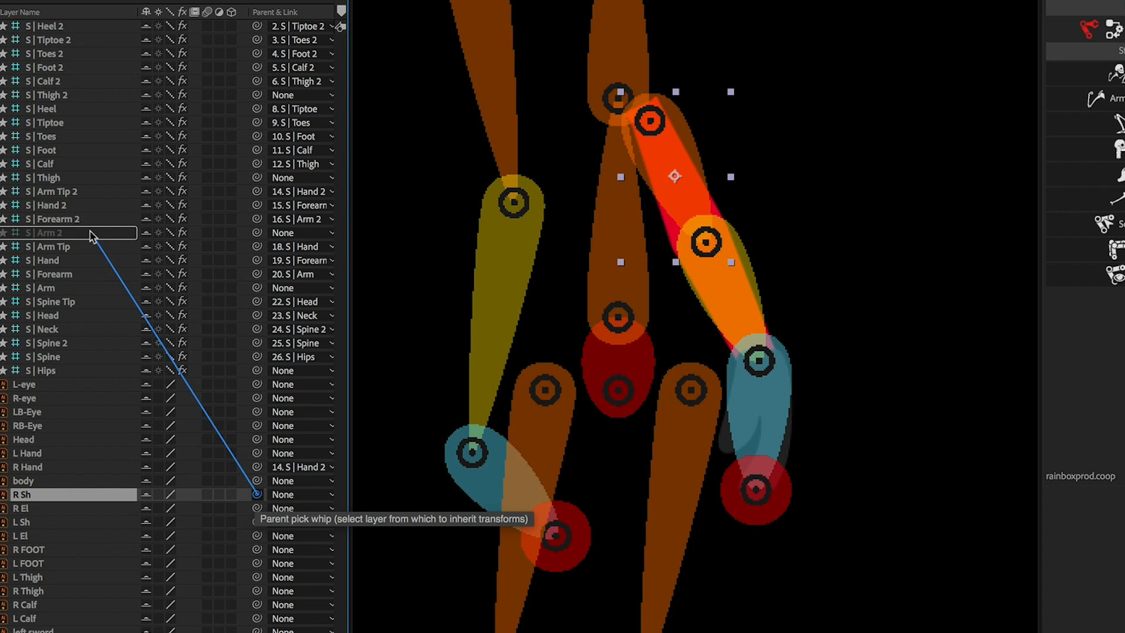
{"action": "left_click_drag", "start_coordinate": [92, 236], "coordinate": [92, 235]}
{"action": "left_click_drag", "start_coordinate": [197, 426], "coordinate": [72, 222]}
{"action": "left_click", "coordinate": [809, 100]}
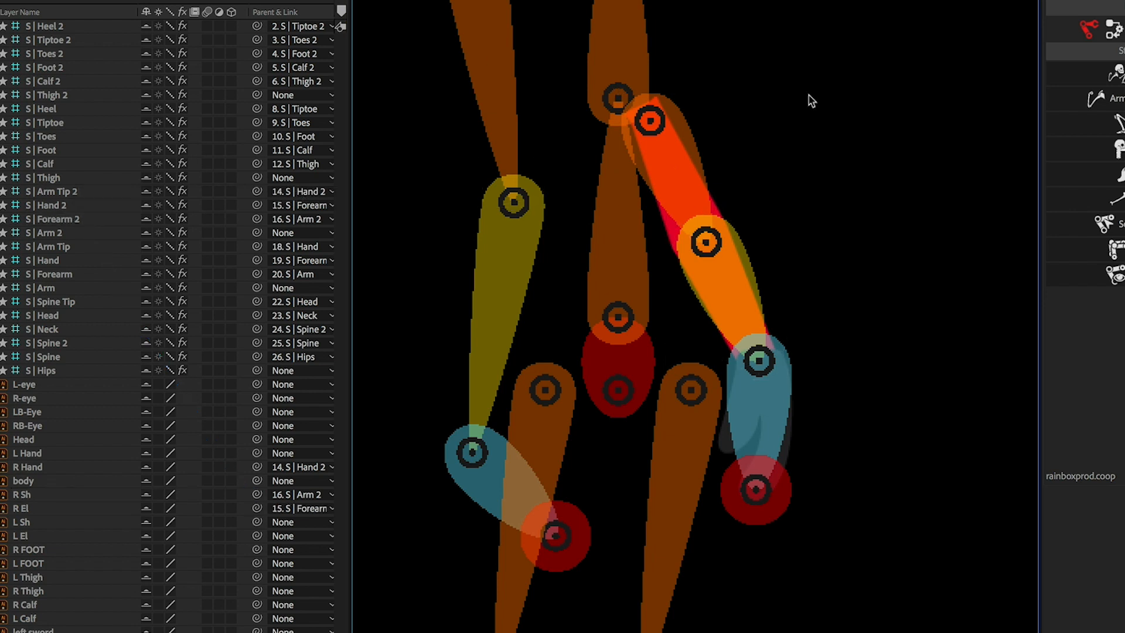
- Test the right arm's parenting by moving the S | Arm 2 structure and undoing the move
{"action": "left_click", "coordinate": [651, 124]}
{"action": "left_click_drag", "start_coordinate": [651, 125], "coordinate": [685, 113]}
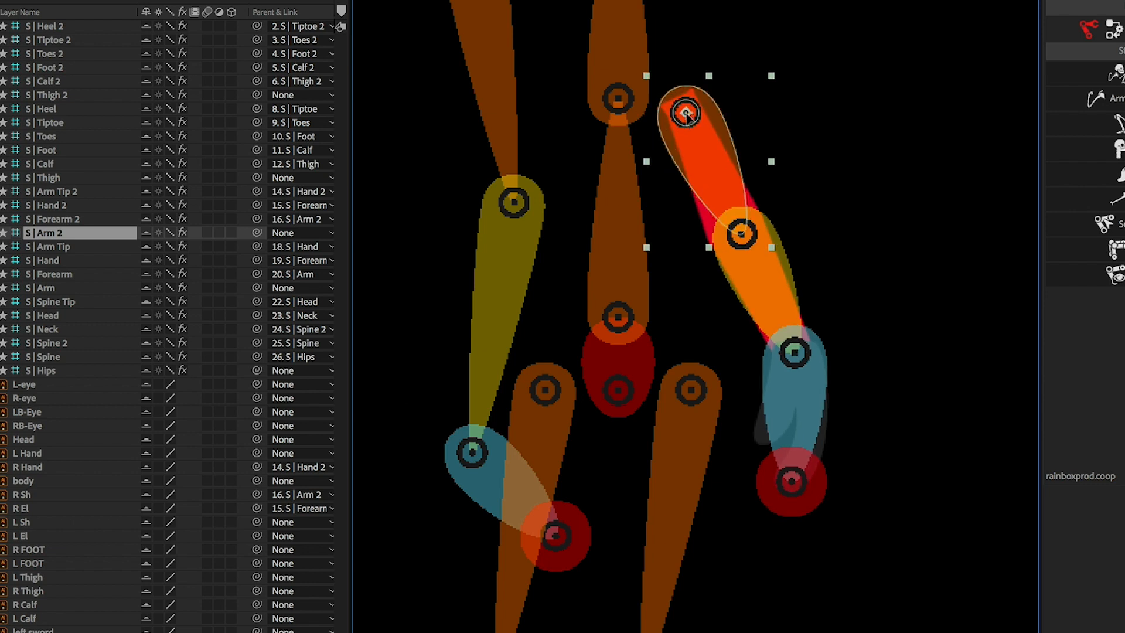
{"action": "left_click_drag", "start_coordinate": [685, 113], "coordinate": [684, 114]}
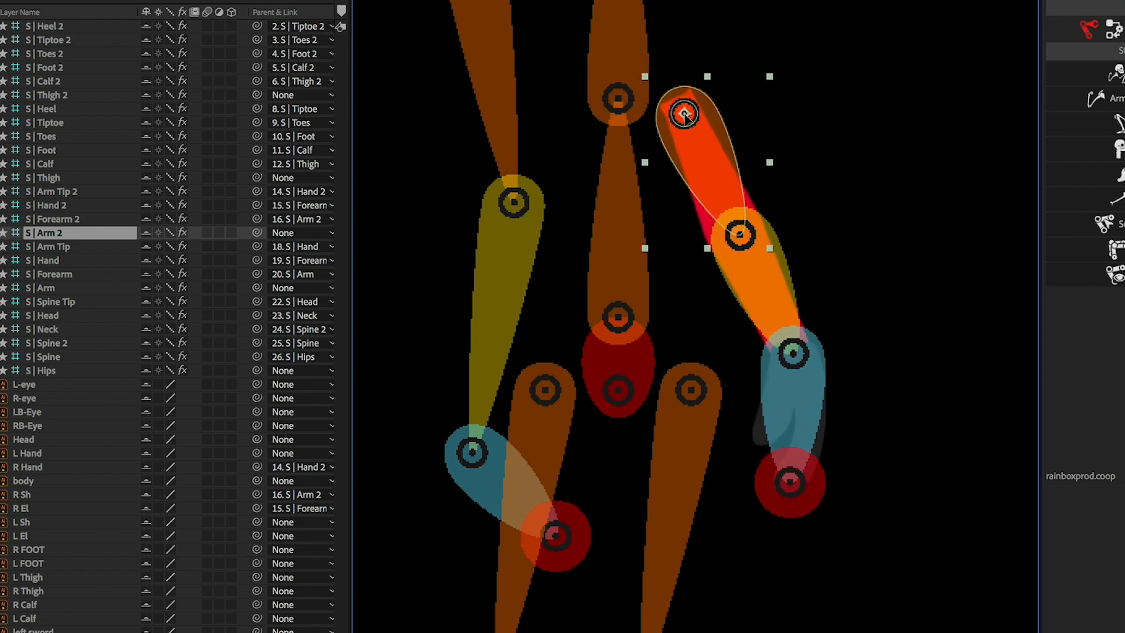
{"action": "key", "text": "ctrl+z"}
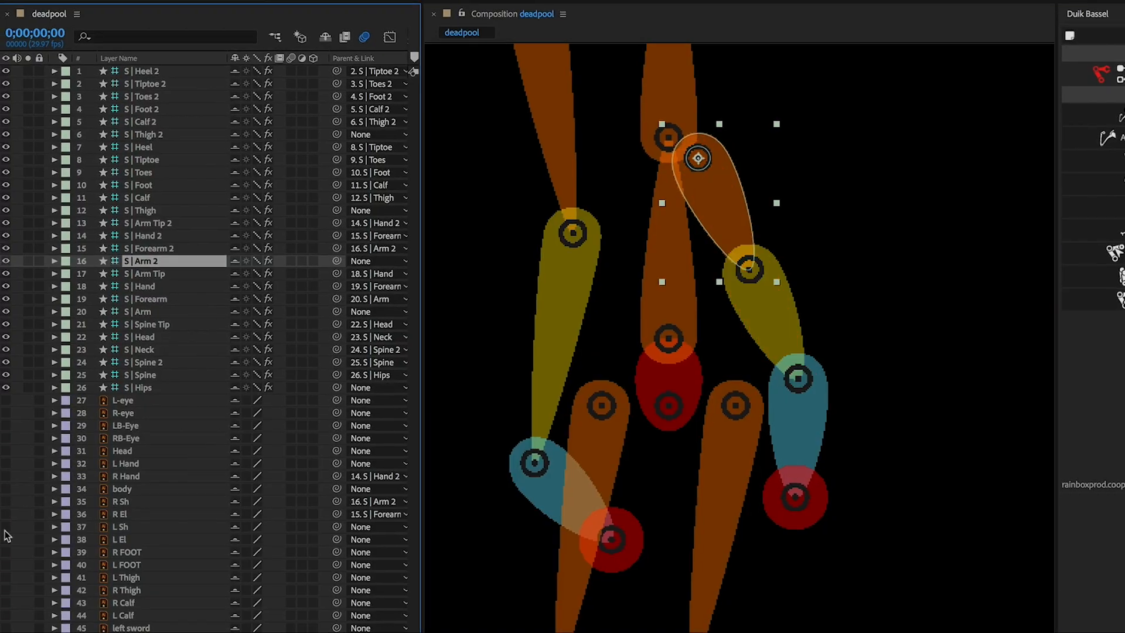
- Align the S | Arm, S | Forearm, S | Hand and S | Arm Tip structures with the left arm artwork
{"action": "left_click_drag", "start_coordinate": [486, 346], "coordinate": [624, 450]}
{"action": "left_click_drag", "start_coordinate": [677, 104], "coordinate": [631, 261]}
{"action": "left_click_drag", "start_coordinate": [666, 495], "coordinate": [584, 368]}
{"action": "left_click", "coordinate": [497, 438]}
{"action": "left_click_drag", "start_coordinate": [545, 597], "coordinate": [527, 485]}
{"action": "left_click", "coordinate": [478, 507]}
{"action": "left_click_drag", "start_coordinate": [602, 557], "coordinate": [533, 600]}
{"action": "left_click", "coordinate": [469, 541]}
- Show the L Hand layer and parent L Hand to S | Hand, L Sh to S | Arm and L El to S | Forearm
{"action": "left_click", "coordinate": [8, 464]}
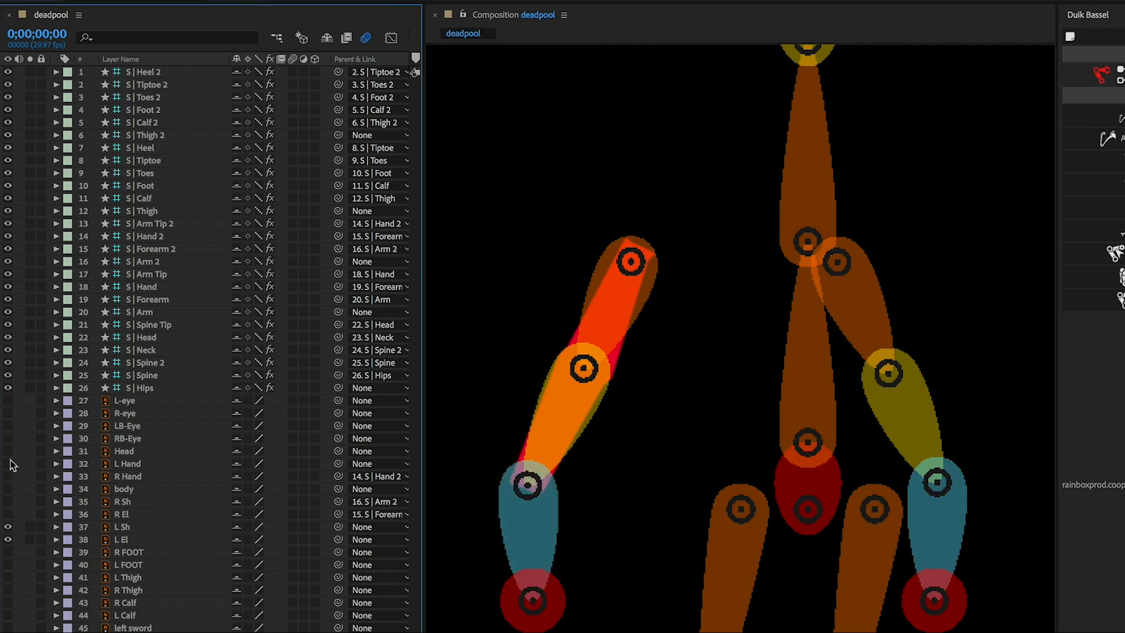
{"action": "left_click", "coordinate": [8, 463]}
{"action": "left_click", "coordinate": [532, 495]}
{"action": "left_click_drag", "start_coordinate": [337, 465], "coordinate": [152, 287]}
{"action": "left_click", "coordinate": [338, 528]}
{"action": "left_click_drag", "start_coordinate": [338, 528], "coordinate": [153, 312]}
{"action": "left_click_drag", "start_coordinate": [338, 539], "coordinate": [170, 301]}
{"action": "left_click_drag", "start_coordinate": [631, 261], "coordinate": [631, 246]}
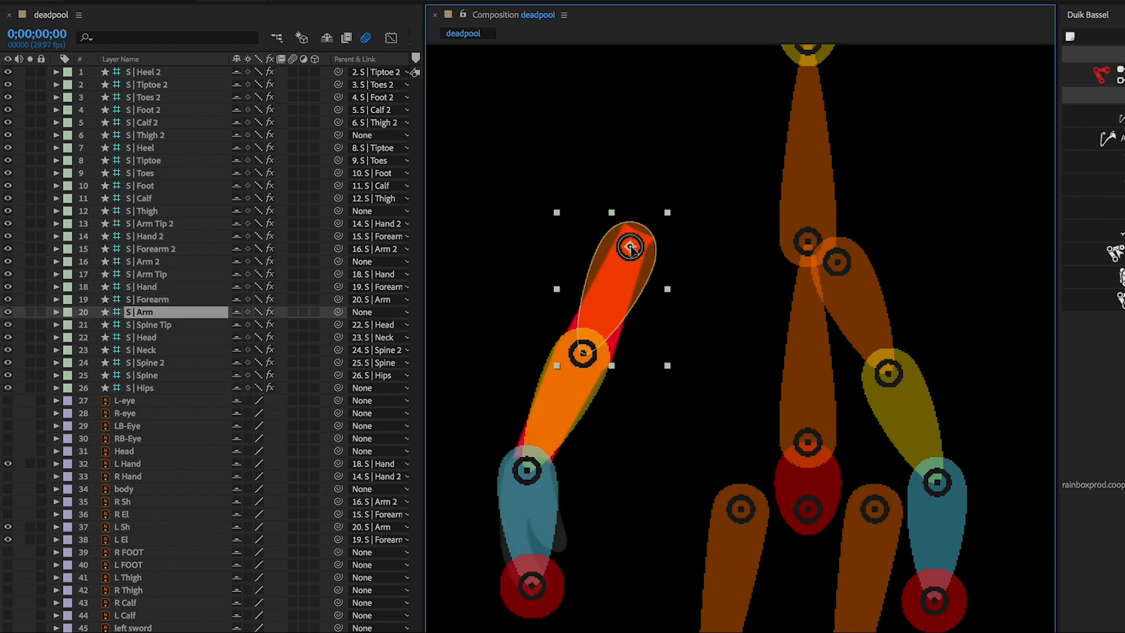
{"action": "key", "text": "super+z"}
- Show the R FOOT, R Thigh and R Calf layers to bring up the right leg artwork
{"action": "left_click_drag", "start_coordinate": [788, 629], "coordinate": [698, 246]}
{"action": "scroll", "coordinate": [698, 246], "scroll_direction": "down", "scroll_amount": 1}
{"action": "left_click_drag", "start_coordinate": [807, 312], "coordinate": [808, 372]}
{"action": "left_click", "coordinate": [9, 552]}
{"action": "left_click", "coordinate": [8, 590]}
{"action": "left_click", "coordinate": [8, 602]}
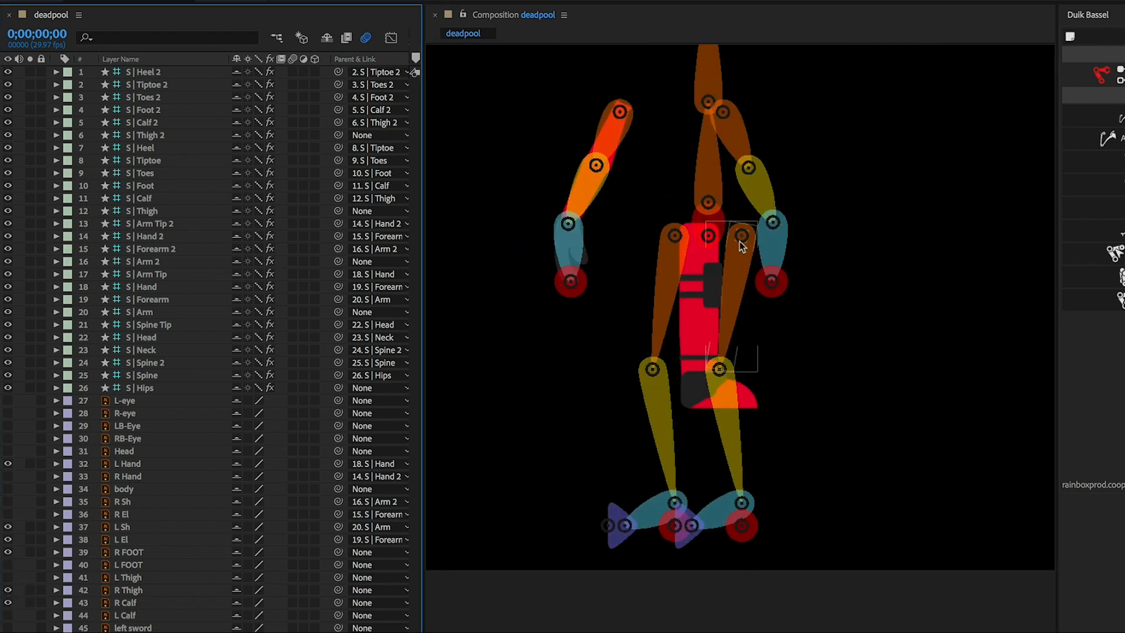
- Align the thigh, calf, foot, toe and heel structures numbered 2 with the right leg artwork and move the S | Thigh chain aside
{"action": "left_click_drag", "start_coordinate": [739, 237], "coordinate": [699, 236]}
{"action": "left_click_drag", "start_coordinate": [676, 366], "coordinate": [697, 317]}
{"action": "left_click_drag", "start_coordinate": [721, 451], "coordinate": [700, 397]}
{"action": "left_click_drag", "start_coordinate": [634, 418], "coordinate": [748, 397]}
{"action": "left_click_drag", "start_coordinate": [853, 376], "coordinate": [762, 401]}
{"action": "left_click_drag", "start_coordinate": [674, 235], "coordinate": [651, 234]}
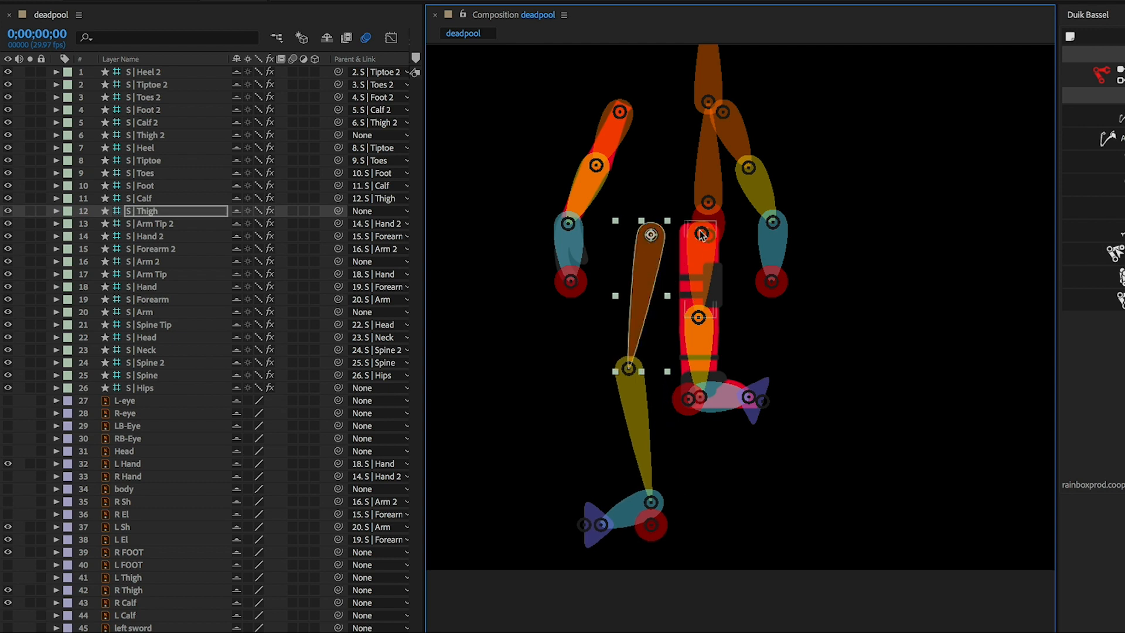
- Parent R Thigh to S | Thigh 2, R Calf to S | Calf 2 and R FOOT to S | Foot 2
{"action": "left_click", "coordinate": [166, 590]}
{"action": "left_click", "coordinate": [701, 233]}
{"action": "left_click_drag", "start_coordinate": [339, 590], "coordinate": [155, 122]}
{"action": "left_click", "coordinate": [161, 602]}
{"action": "left_click", "coordinate": [159, 552]}
{"action": "left_click_drag", "start_coordinate": [338, 551], "coordinate": [161, 110]}
- Hide the arm and right leg artwork and show the L FOOT, L Thigh and L Calf layers
{"action": "left_click_drag", "start_coordinate": [8, 463], "coordinate": [6, 606]}
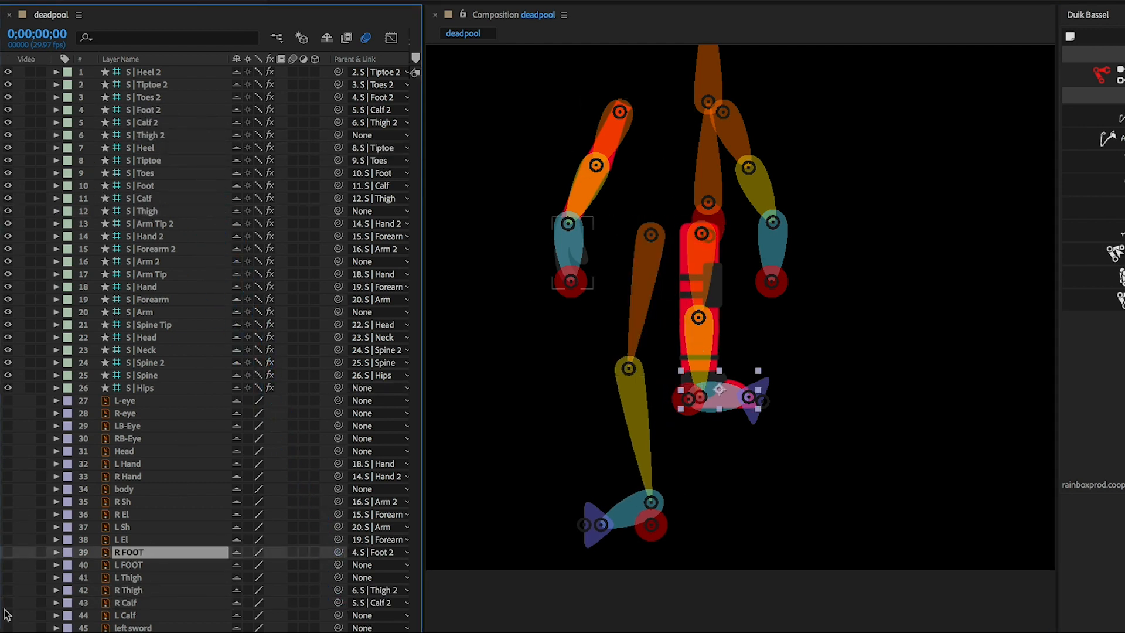
{"action": "left_click", "coordinate": [8, 627]}
{"action": "left_click", "coordinate": [8, 615]}
{"action": "left_click", "coordinate": [8, 578]}
{"action": "left_click", "coordinate": [7, 565]}
- Align the S | Thigh, S | Calf, S | Foot and toe structures with the left leg artwork
{"action": "left_click_drag", "start_coordinate": [650, 235], "coordinate": [638, 233]}
{"action": "left_click_drag", "start_coordinate": [615, 367], "coordinate": [630, 317]}
{"action": "key", "text": "ctrl+z"}
{"action": "left_click_drag", "start_coordinate": [653, 453], "coordinate": [641, 391]}
{"action": "left_click_drag", "start_coordinate": [643, 412], "coordinate": [632, 391]}
{"action": "left_click_drag", "start_coordinate": [591, 413], "coordinate": [576, 399]}
{"action": "left_click_drag", "start_coordinate": [630, 317], "coordinate": [634, 316]}
- Parent L Calf to S | Calf, L Thigh to S | Thigh and L FOOT to S | Foot
{"action": "left_click", "coordinate": [156, 617]}
{"action": "left_click_drag", "start_coordinate": [338, 615], "coordinate": [143, 198]}
{"action": "left_click", "coordinate": [306, 564]}
{"action": "left_click_drag", "start_coordinate": [339, 564], "coordinate": [146, 210]}
{"action": "left_click_drag", "start_coordinate": [638, 236], "coordinate": [635, 236]}
- Hide the left leg artwork, show the body layer and position the spine and limb structures over the torso
{"action": "left_click_drag", "start_coordinate": [7, 565], "coordinate": [8, 615]}
{"action": "left_click", "coordinate": [8, 489]}
{"action": "left_click_drag", "start_coordinate": [532, 194], "coordinate": [521, 377]}
{"action": "left_click_drag", "start_coordinate": [697, 175], "coordinate": [675, 169]}
{"action": "left_click_drag", "start_coordinate": [697, 282], "coordinate": [690, 282]}
{"action": "left_click_drag", "start_coordinate": [709, 410], "coordinate": [673, 409]}
{"action": "left_click", "coordinate": [632, 417]}
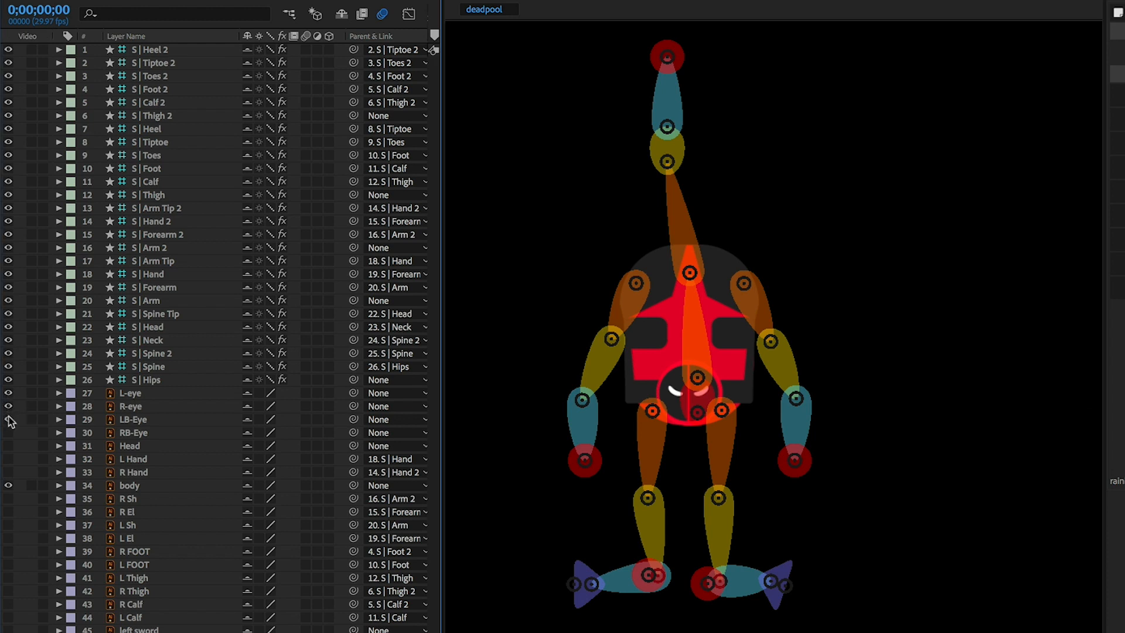
- Show the head artwork and pre-compose the L-eye, R-eye, LB-Eye, RB-Eye and Head layers into a composition named HEad
{"action": "left_click", "coordinate": [8, 445]}
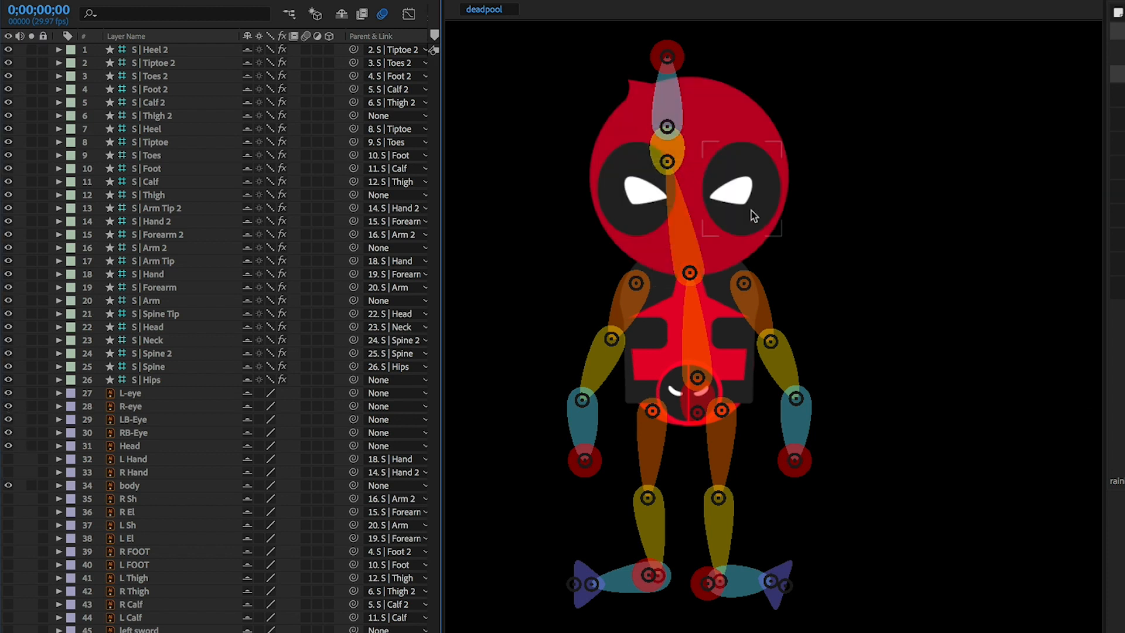
{"action": "scroll", "coordinate": [880, 193], "scroll_direction": "up", "scroll_amount": 2}
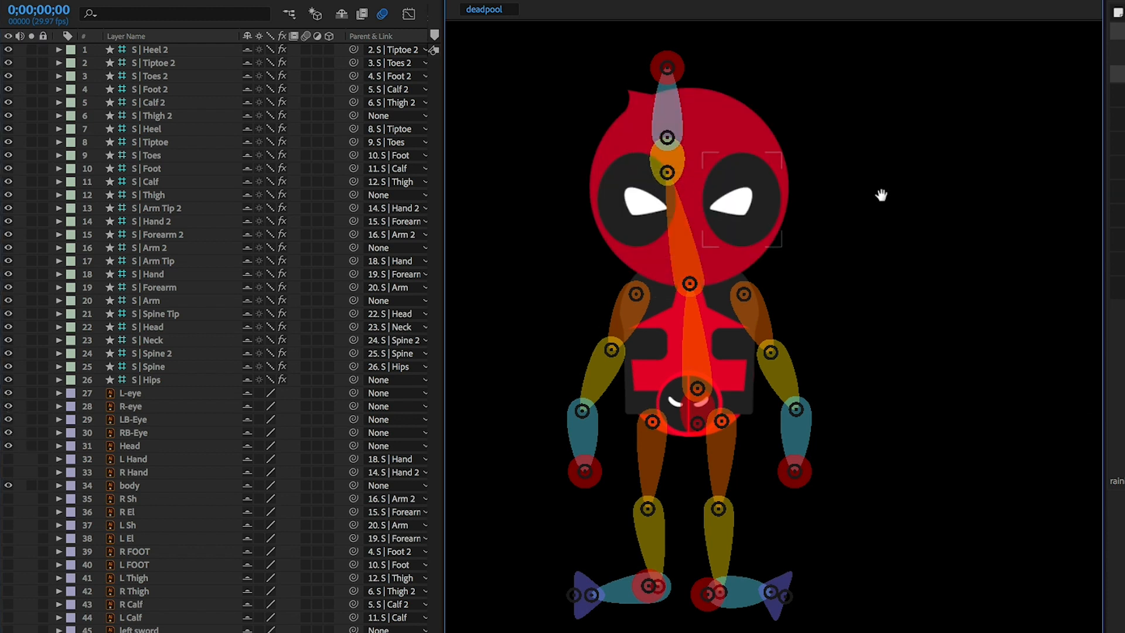
{"action": "left_click", "coordinate": [149, 397]}
{"action": "left_click", "coordinate": [141, 447], "text": "shift"}
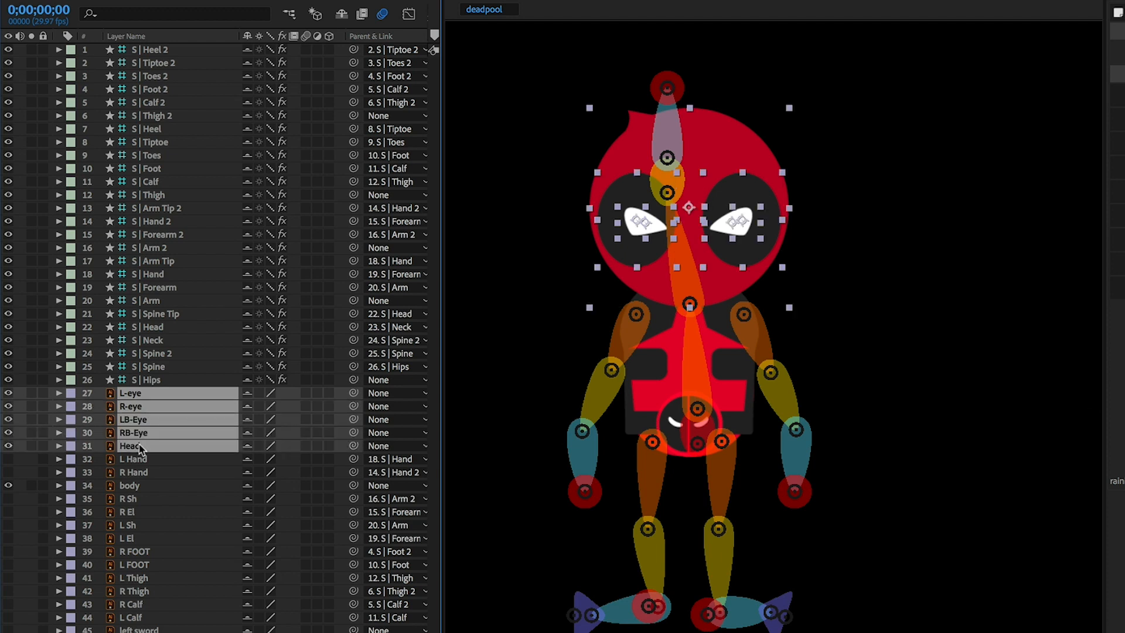
{"action": "right_click", "coordinate": [141, 448]}
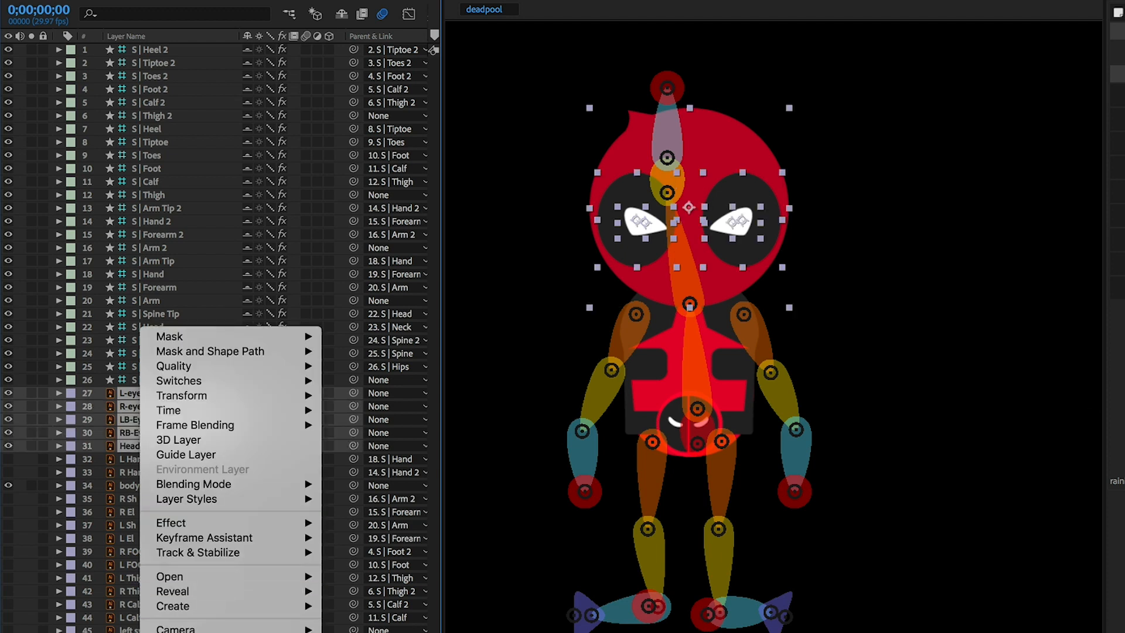
{"action": "left_click", "coordinate": [186, 632]}
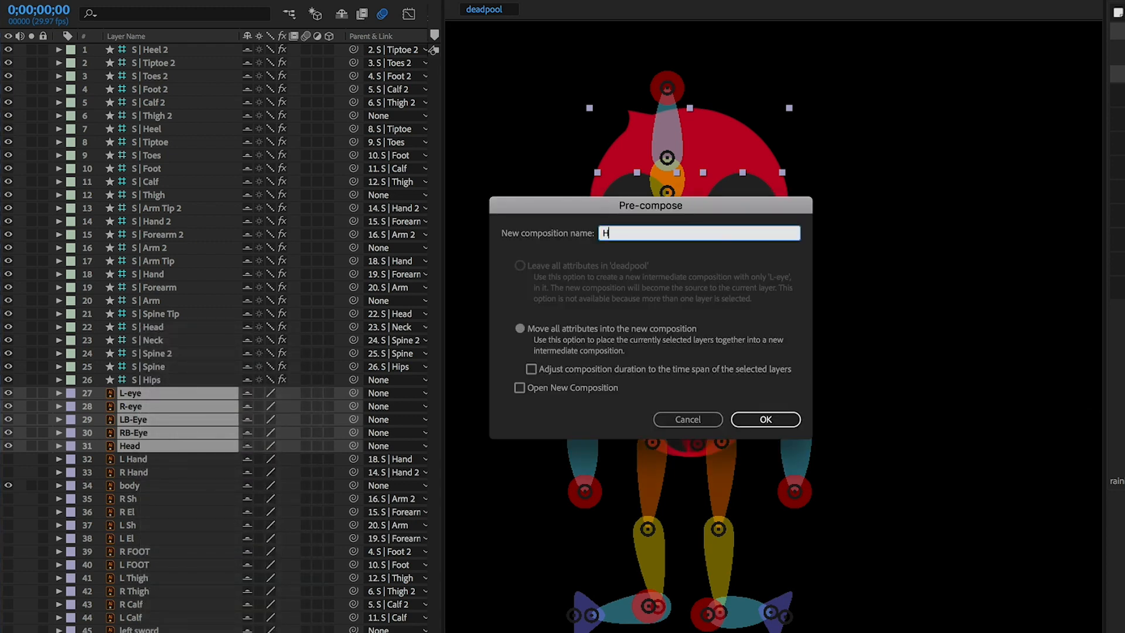
{"action": "type", "text": "HEad"}
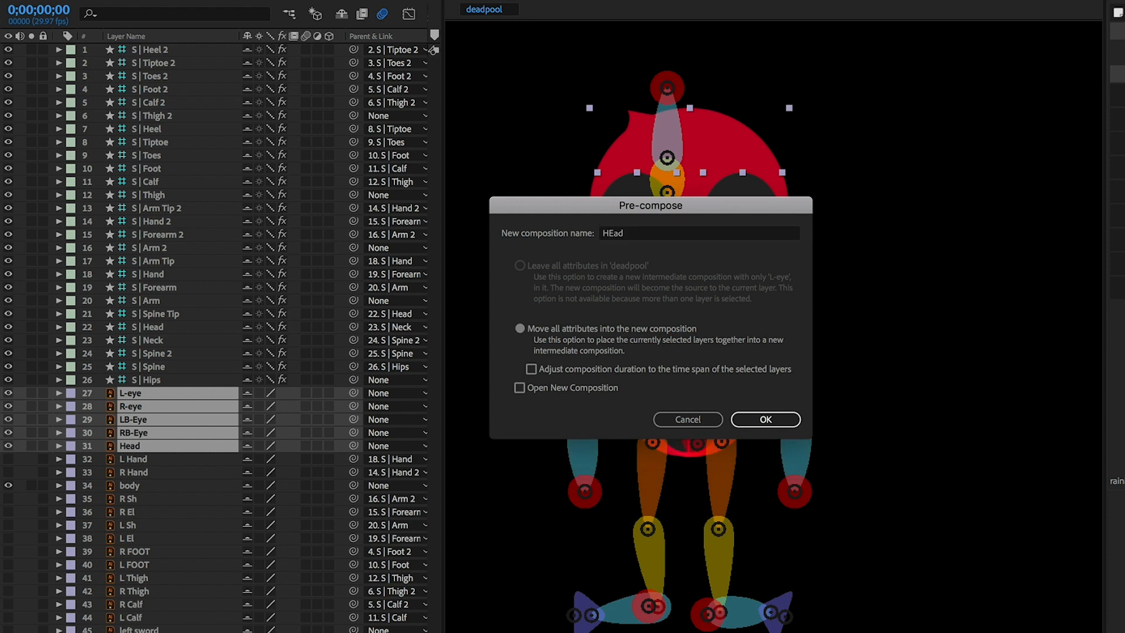
{"action": "key", "text": "Return"}
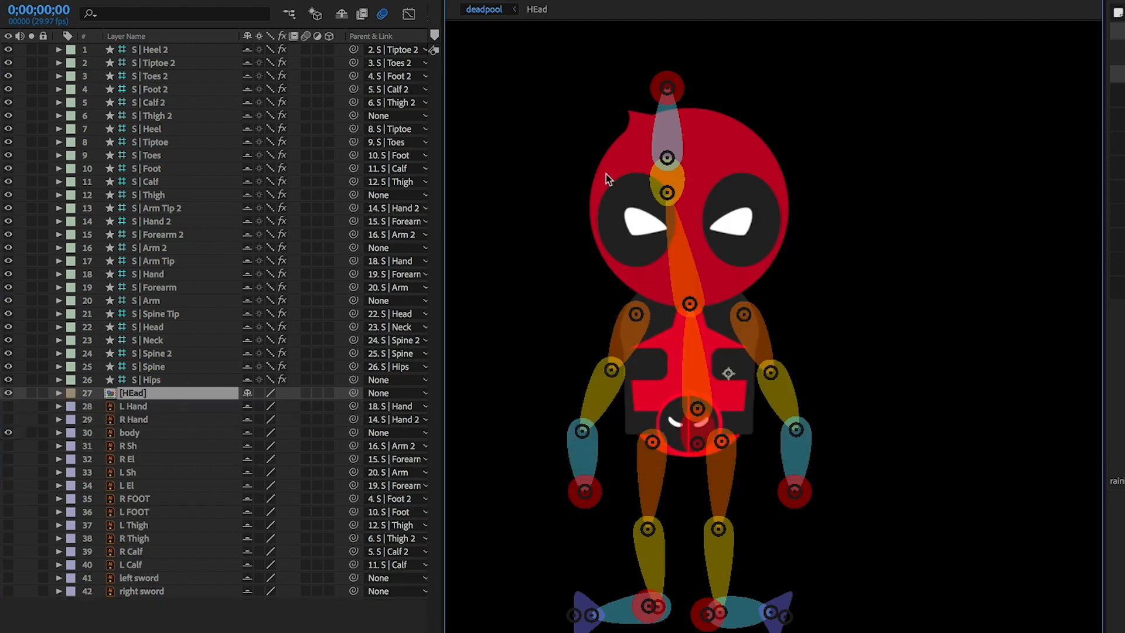
- Draw an elliptical mask around the head artwork on the HEad layer
{"action": "left_click_drag", "start_coordinate": [620, 210], "coordinate": [603, 211]}
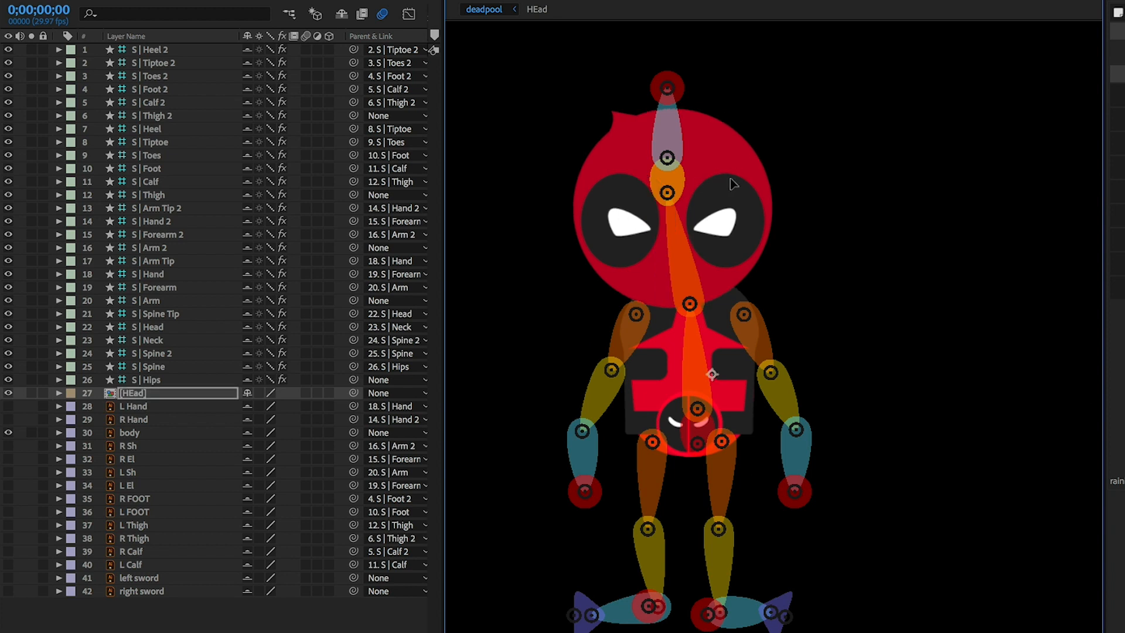
{"action": "key", "text": "ctrl+z"}
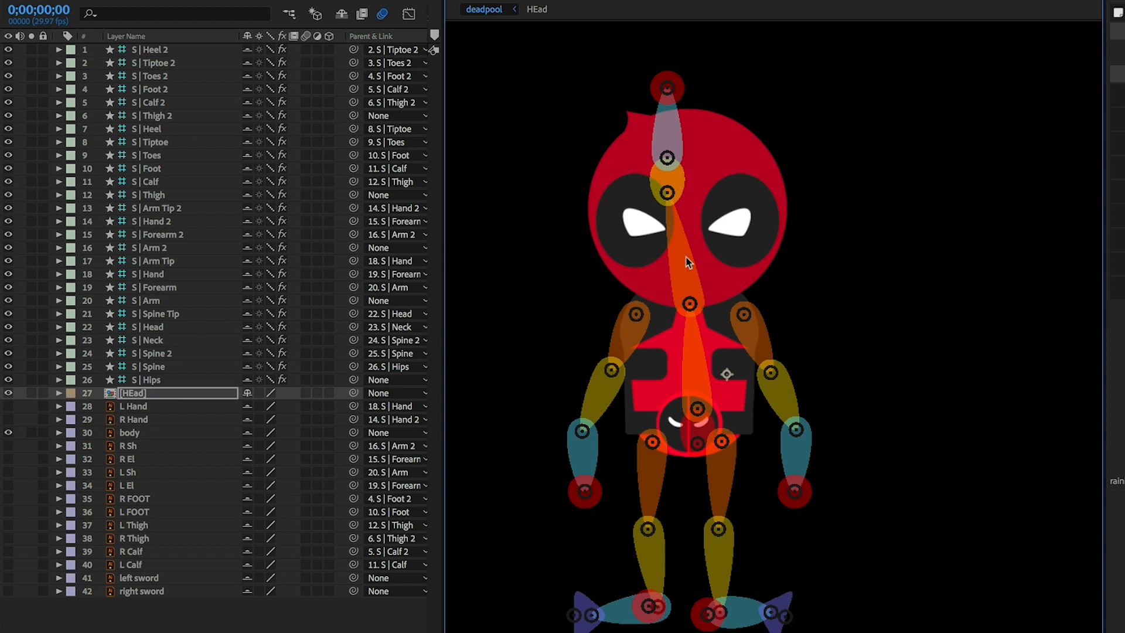
{"action": "left_click", "coordinate": [135, 436]}
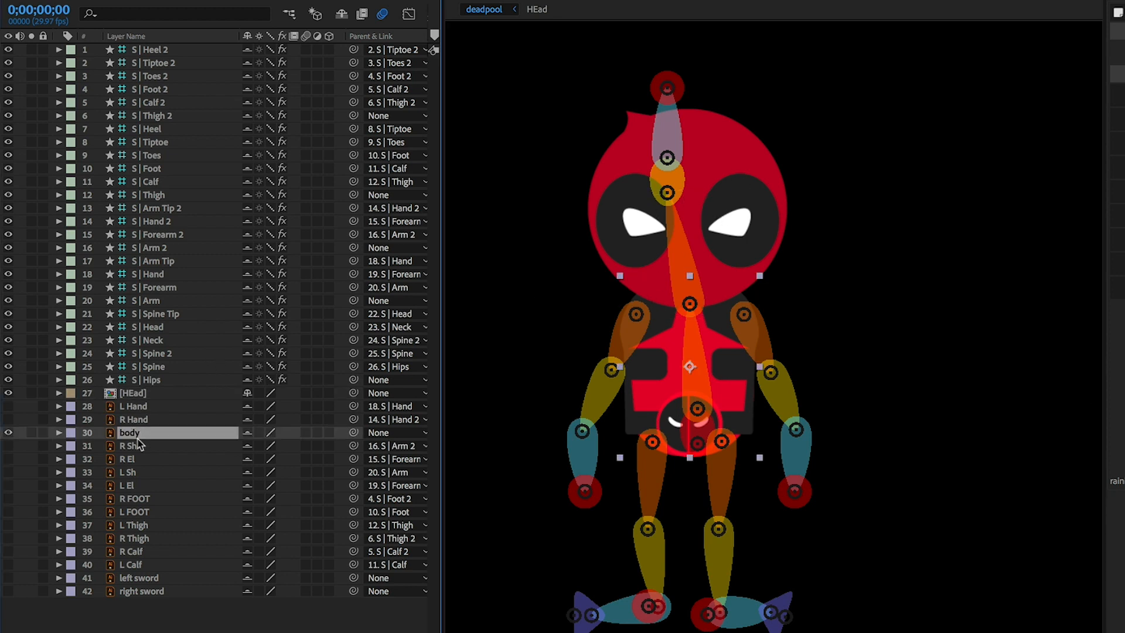
{"action": "left_click", "coordinate": [132, 392]}
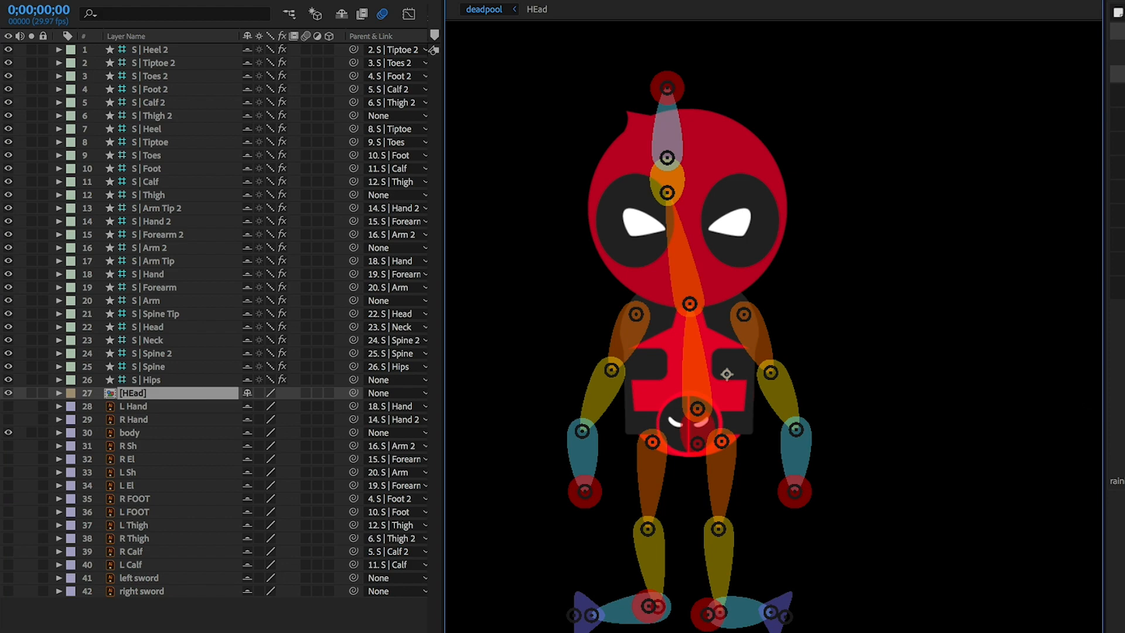
{"action": "left_click", "coordinate": [163, 1]}
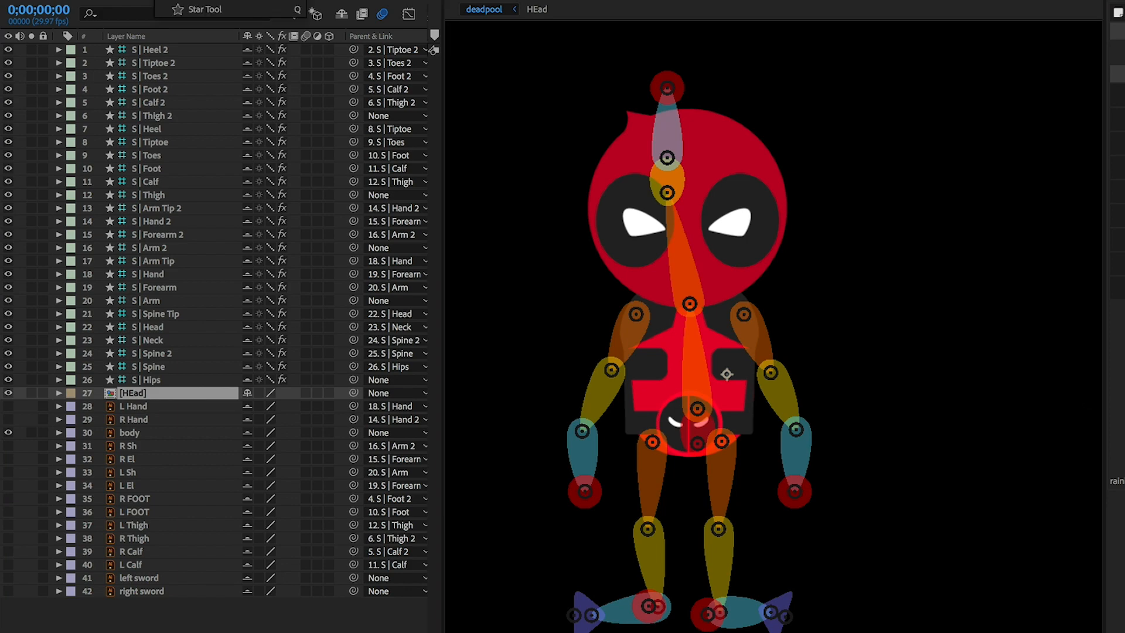
{"action": "left_click", "coordinate": [202, 1]}
{"action": "left_click_drag", "start_coordinate": [571, 81], "coordinate": [796, 320]}
{"action": "left_click", "coordinate": [849, 301]}
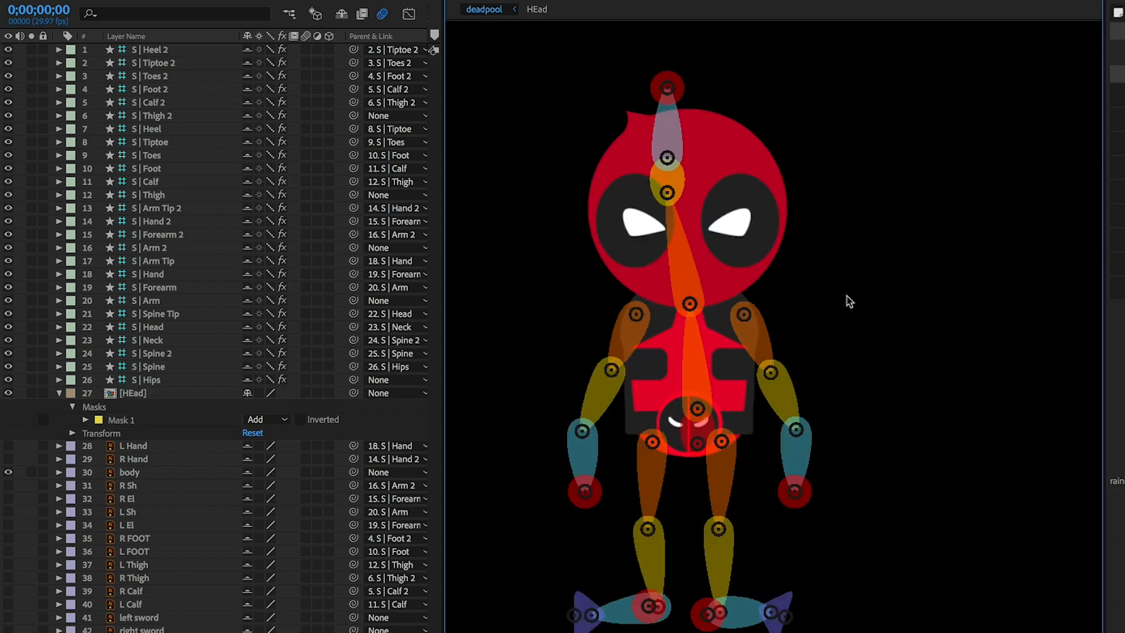
- Position S | Hips, S | Spine and S | Spine 2 along the centre line of the torso artwork
{"action": "left_click_drag", "start_coordinate": [689, 446], "coordinate": [687, 442]}
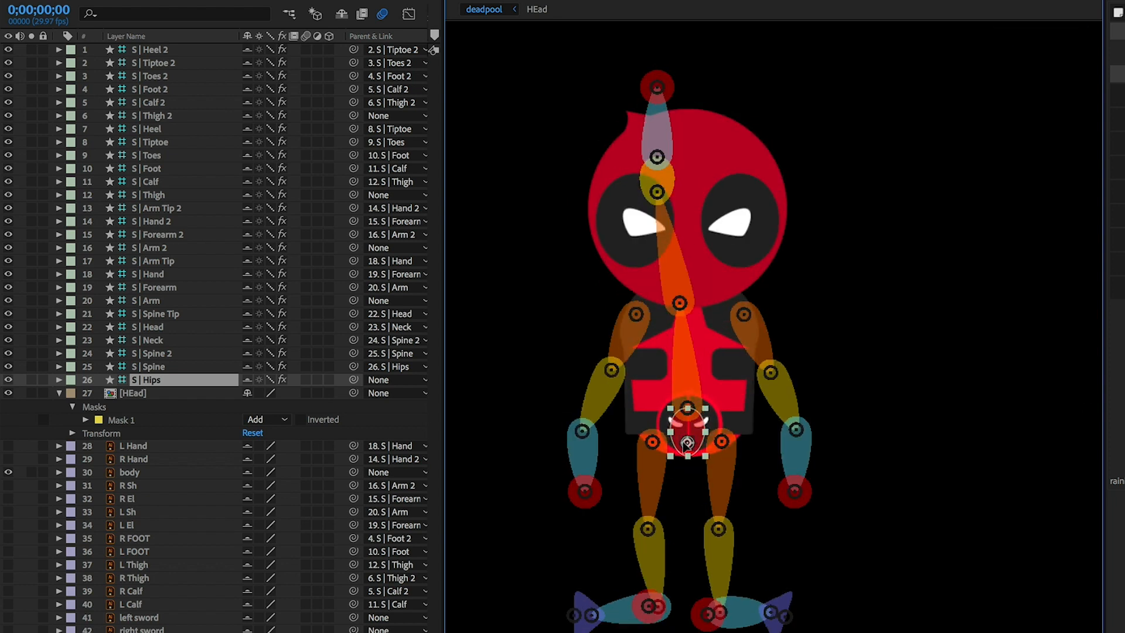
{"action": "left_click", "coordinate": [855, 391]}
{"action": "left_click", "coordinate": [687, 408]}
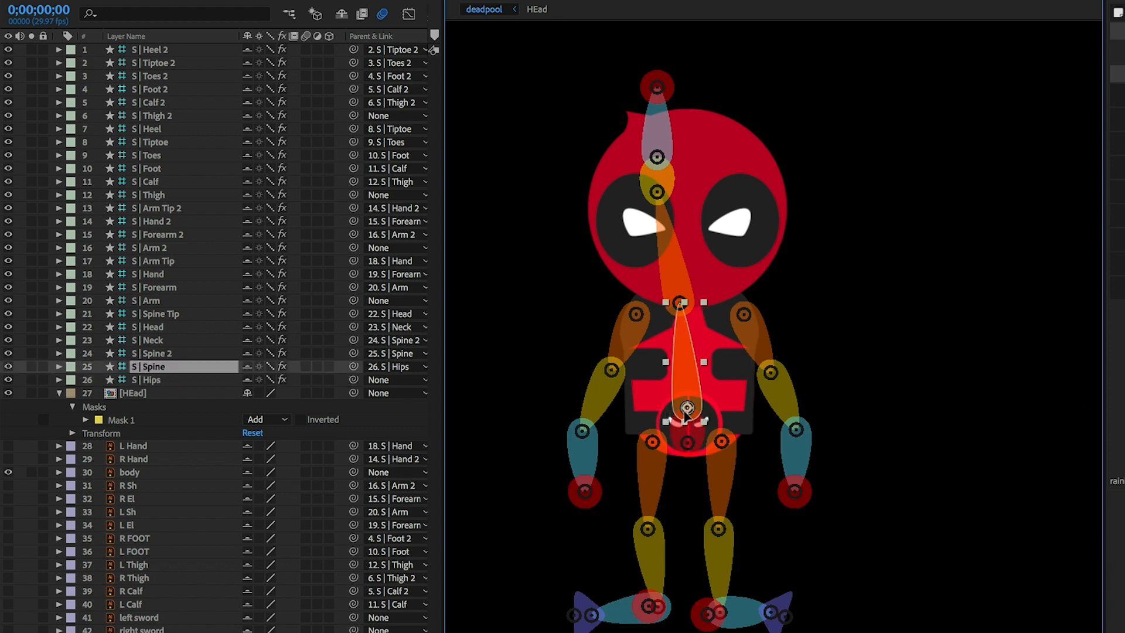
{"action": "left_click_drag", "start_coordinate": [686, 408], "coordinate": [691, 403]}
{"action": "left_click", "coordinate": [900, 233]}
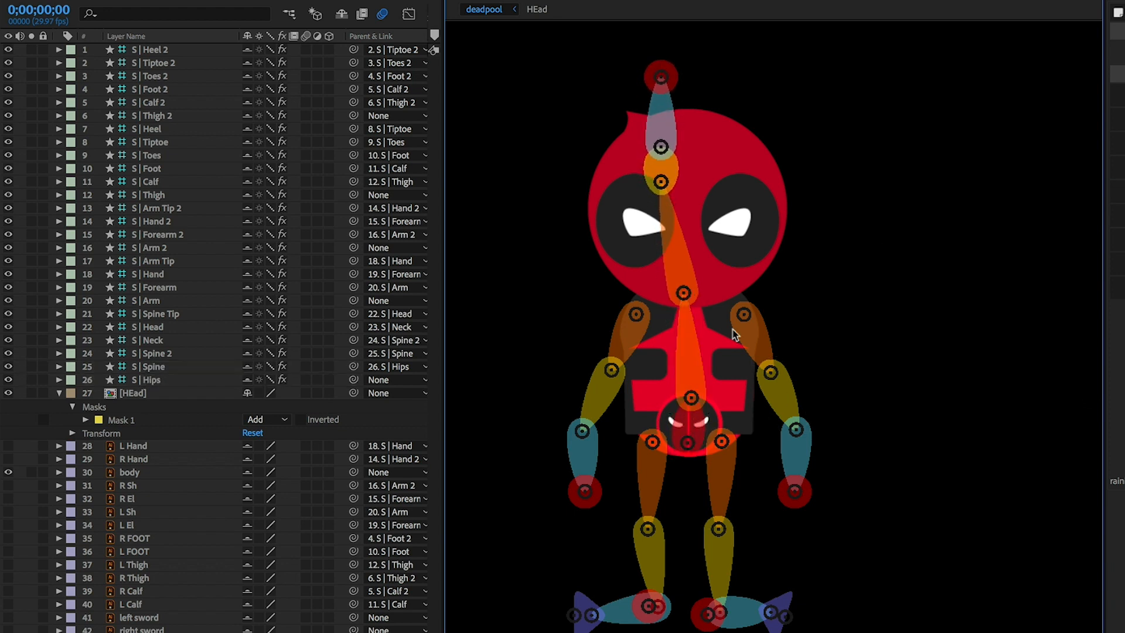
{"action": "left_click", "coordinate": [684, 293]}
{"action": "left_click_drag", "start_coordinate": [683, 293], "coordinate": [689, 349]}
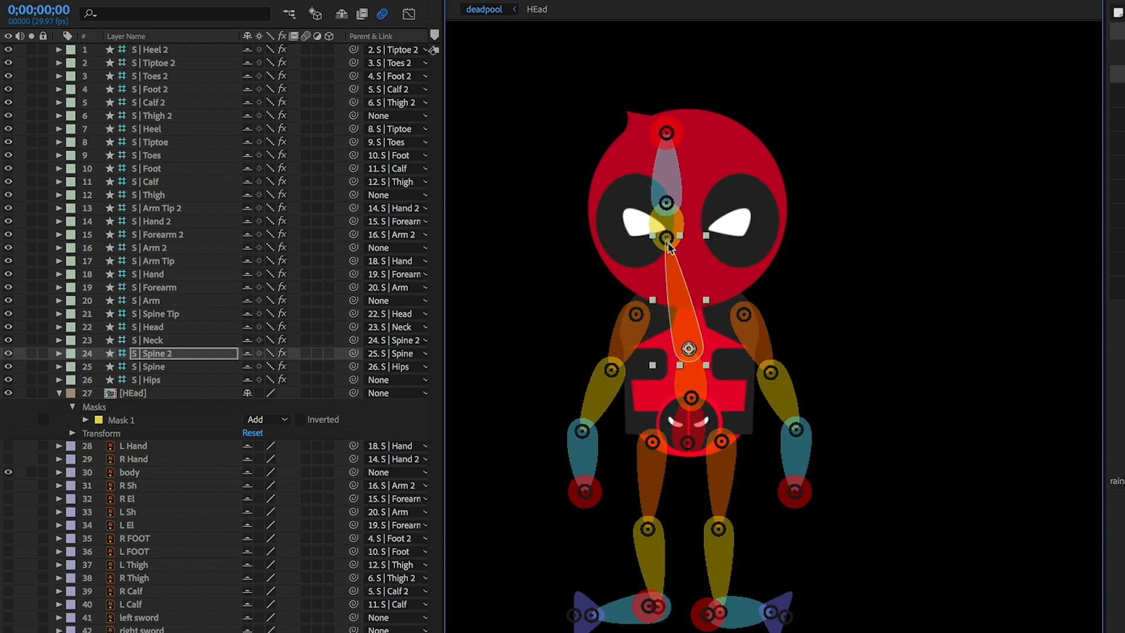
- Align S | Neck at the base of the head, S | Head at the face centre and S | Spine Tip at the crown
{"action": "left_click", "coordinate": [898, 228]}
{"action": "left_click_drag", "start_coordinate": [666, 238], "coordinate": [677, 260]}
{"action": "left_click_drag", "start_coordinate": [687, 299], "coordinate": [690, 293]}
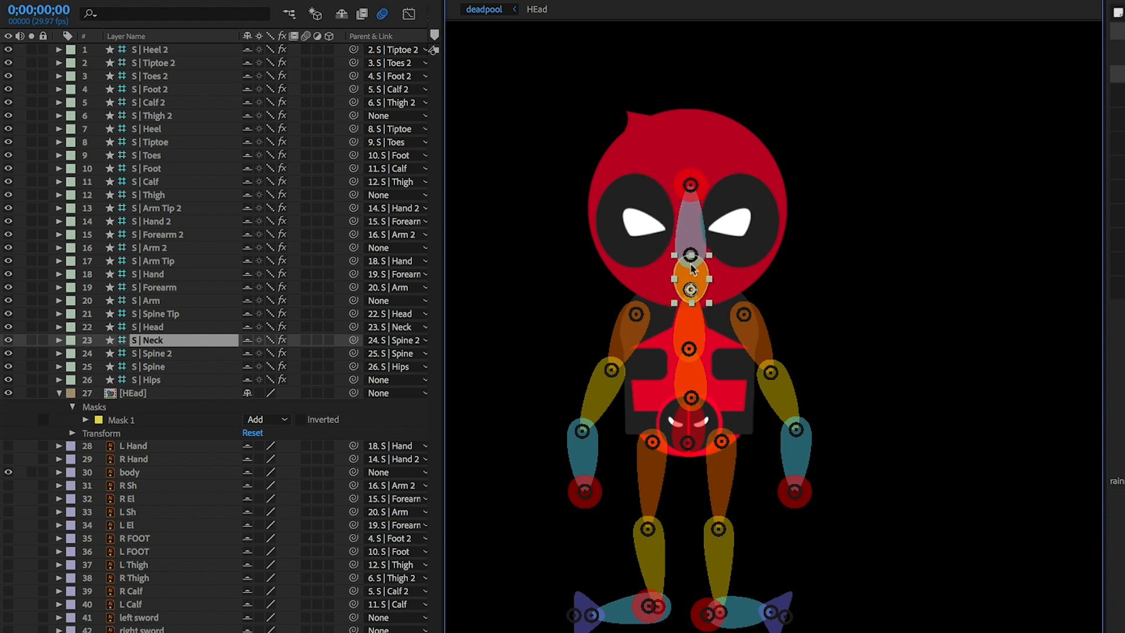
{"action": "key", "text": "Right"}
{"action": "left_click", "coordinate": [689, 228]}
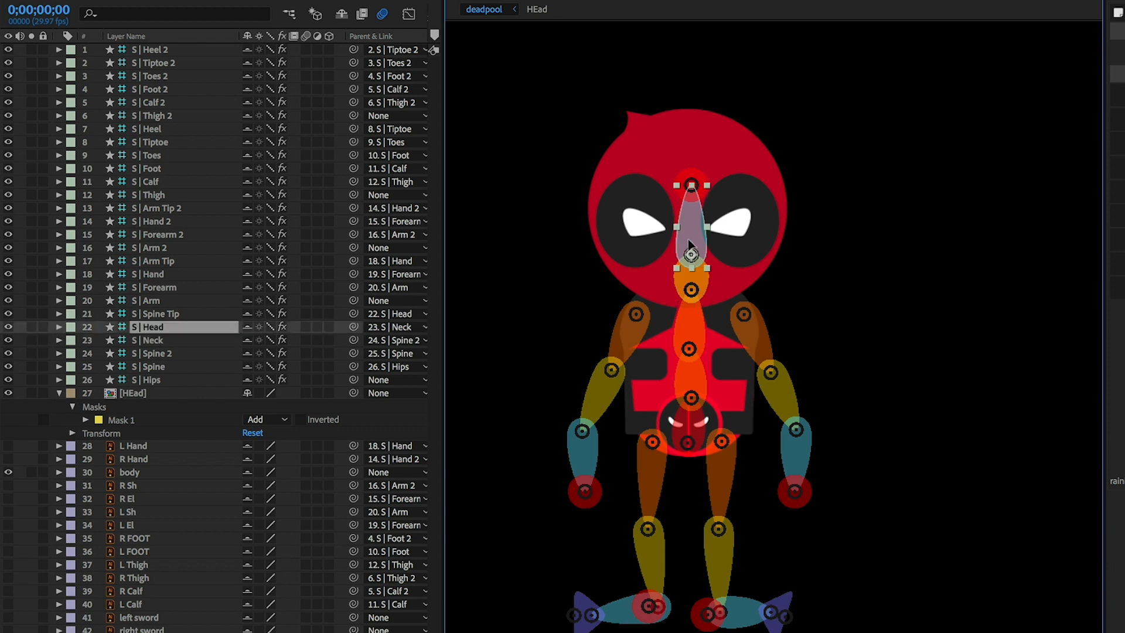
{"action": "left_click", "coordinate": [750, 105]}
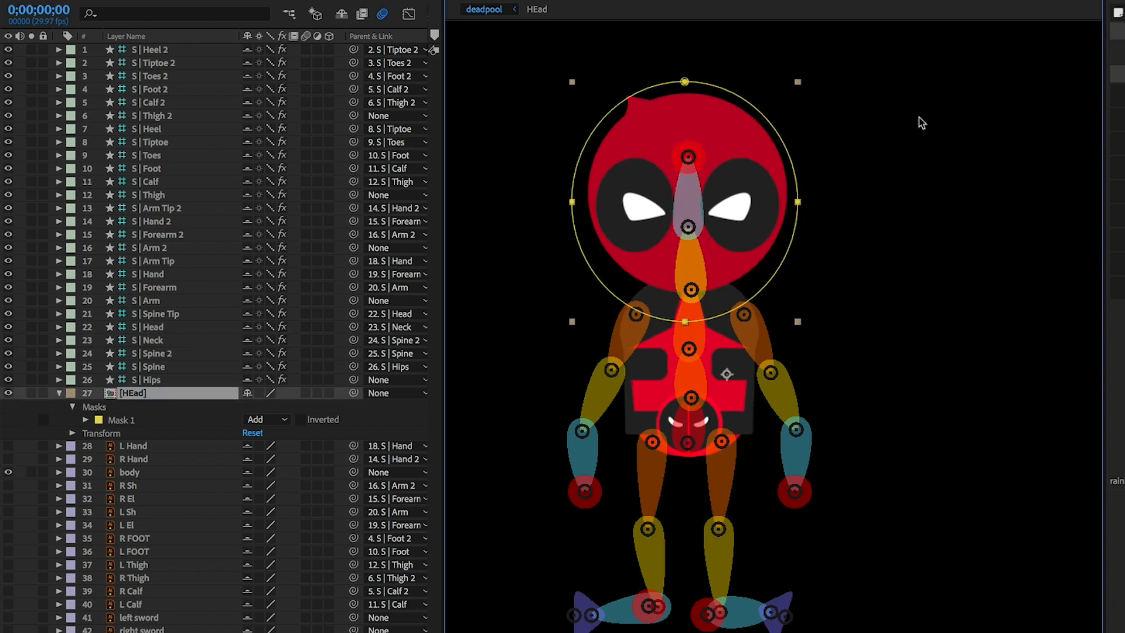
{"action": "left_click", "coordinate": [894, 124]}
{"action": "left_click", "coordinate": [688, 157]}
{"action": "left_click_drag", "start_coordinate": [690, 124], "coordinate": [689, 115]}
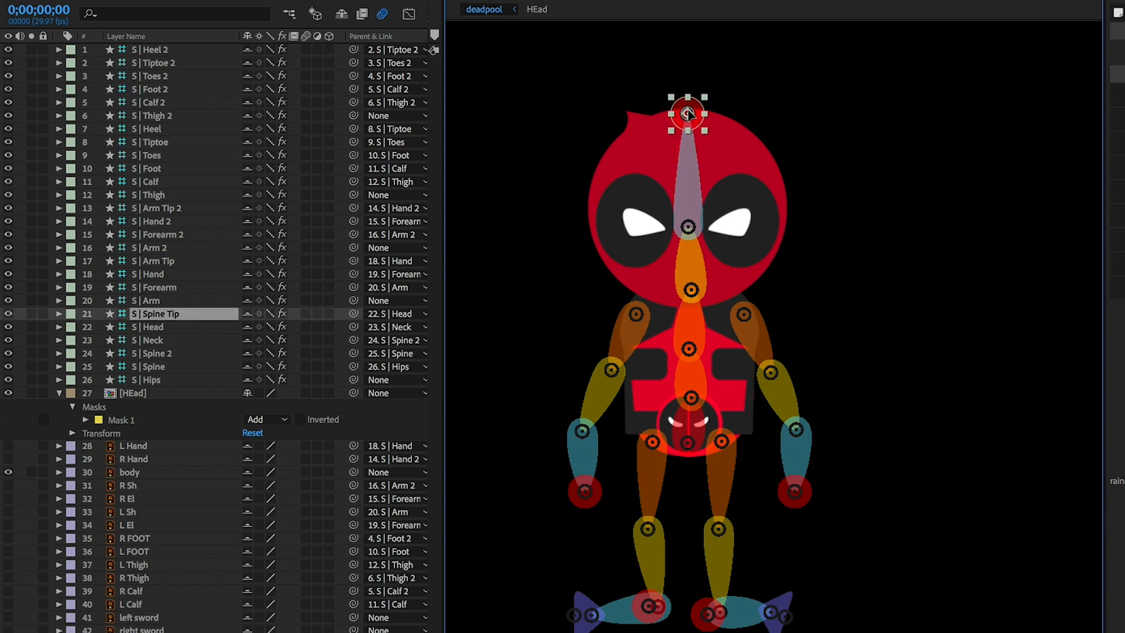
{"action": "left_click", "coordinate": [688, 115]}
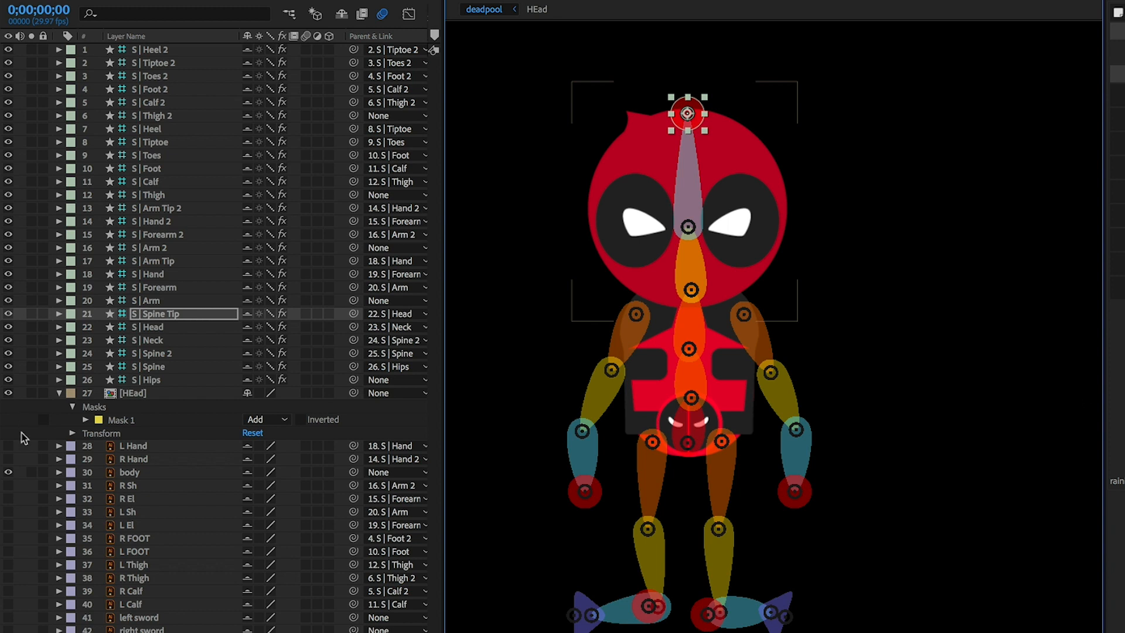
- Show all artwork layers including the swords, and parent body to S | Spine 2 and HEad to S | Head
{"action": "left_click", "coordinate": [9, 472]}
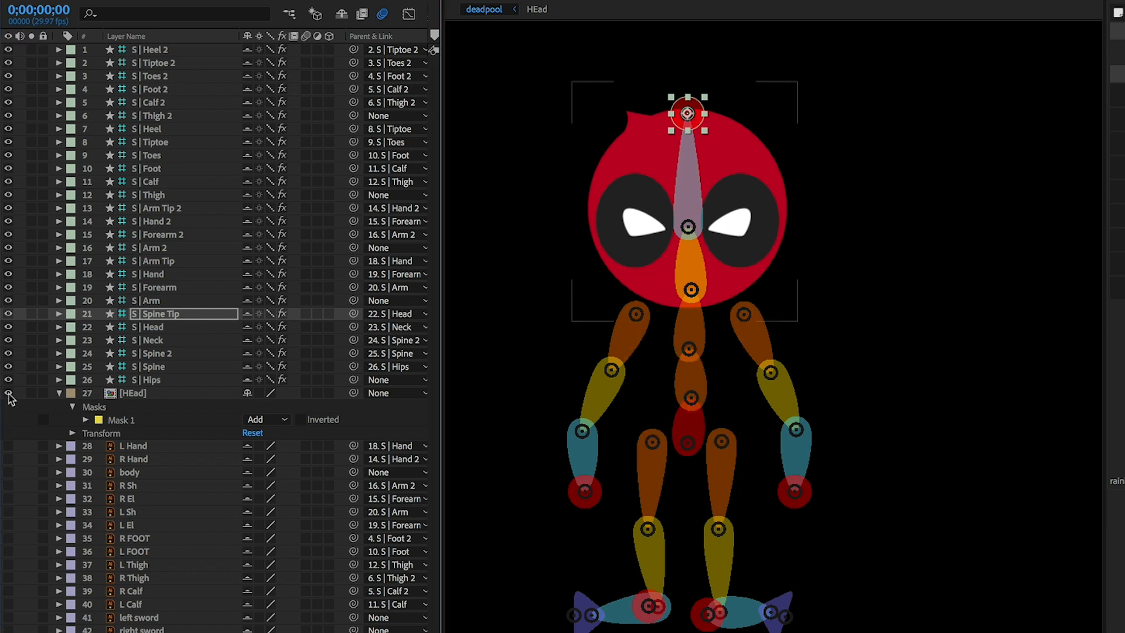
{"action": "left_click", "coordinate": [8, 393]}
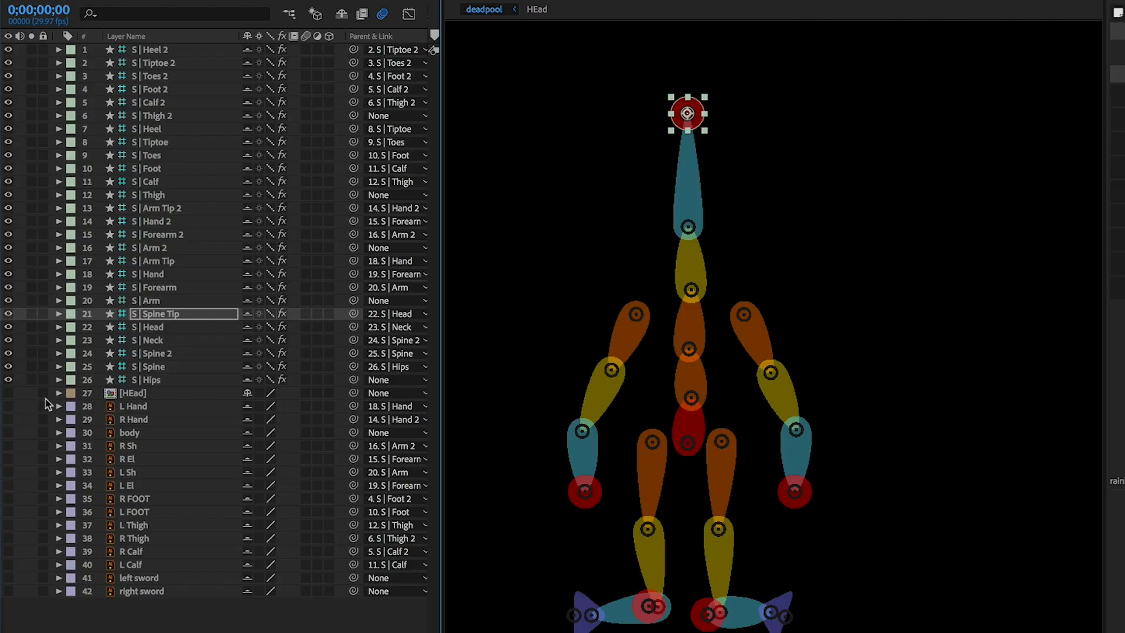
{"action": "left_click_drag", "start_coordinate": [10, 397], "coordinate": [9, 567]}
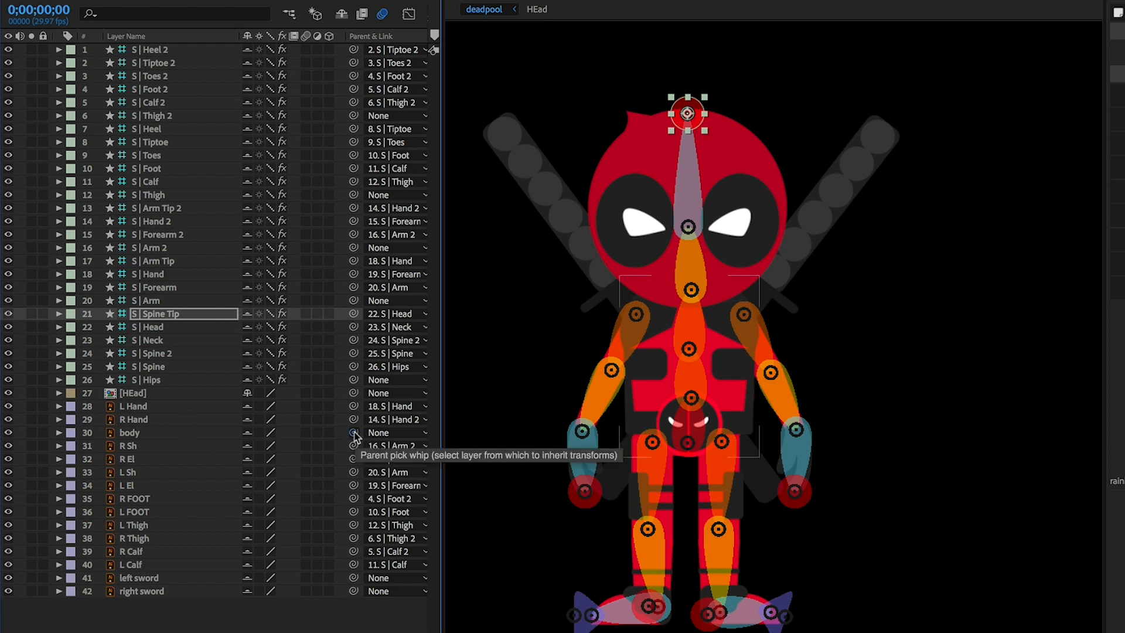
{"action": "left_click_drag", "start_coordinate": [353, 432], "coordinate": [201, 354]}
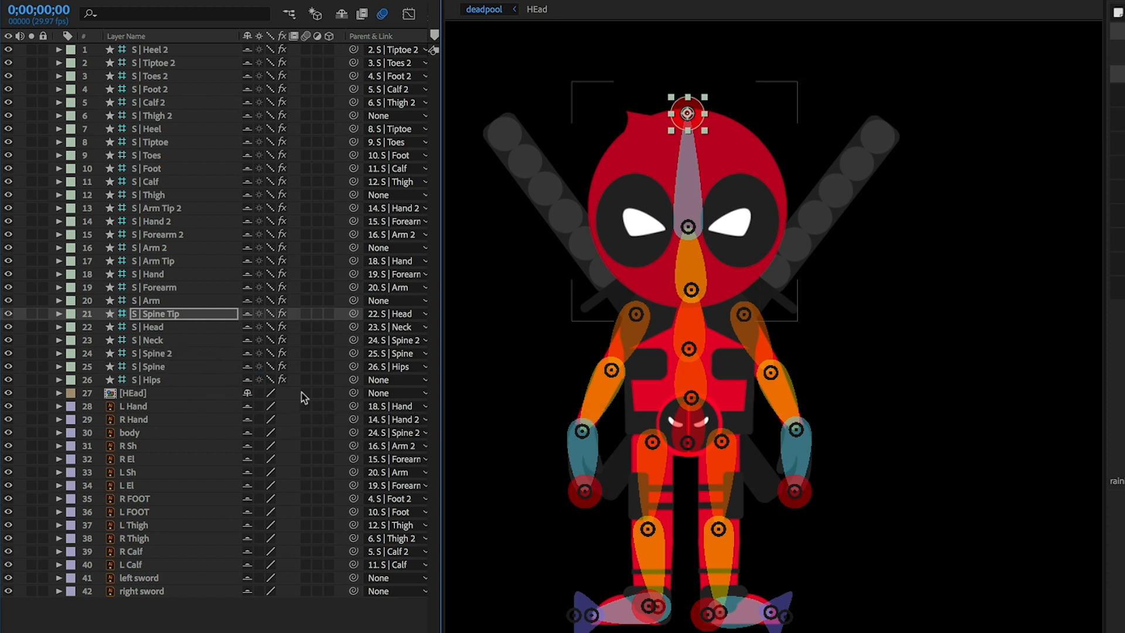
{"action": "left_click_drag", "start_coordinate": [354, 395], "coordinate": [172, 332]}
- Select all the structures and rig them with Duik's Auto-rig & IK
{"action": "left_click", "coordinate": [178, 384]}
{"action": "left_click", "coordinate": [175, 50], "text": "shift"}
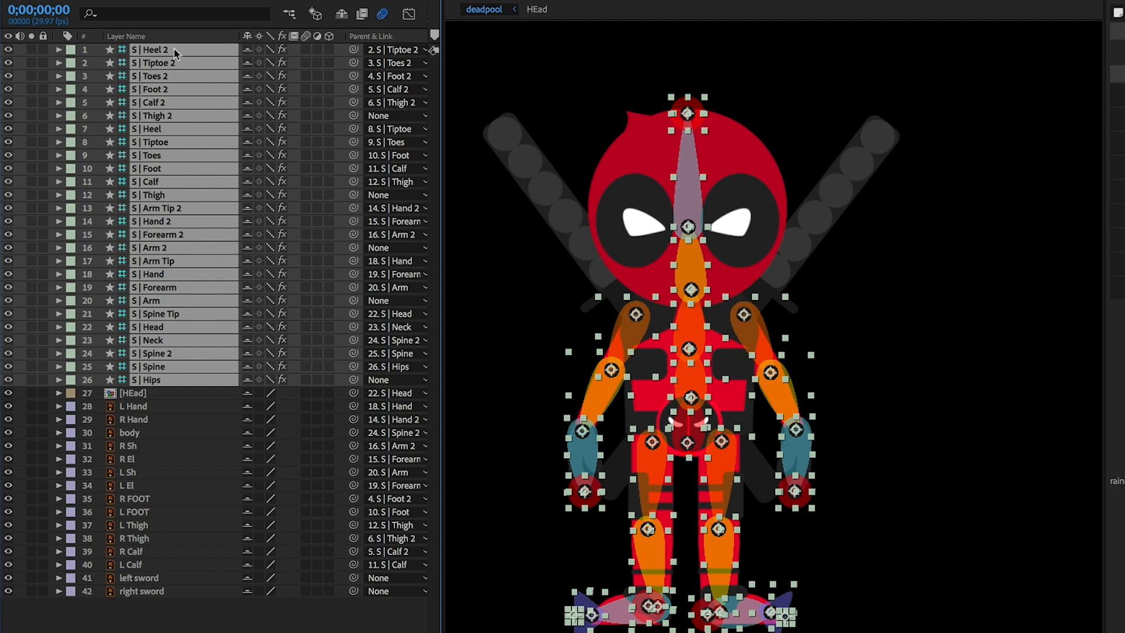
{"action": "left_click", "coordinate": [574, 44]}
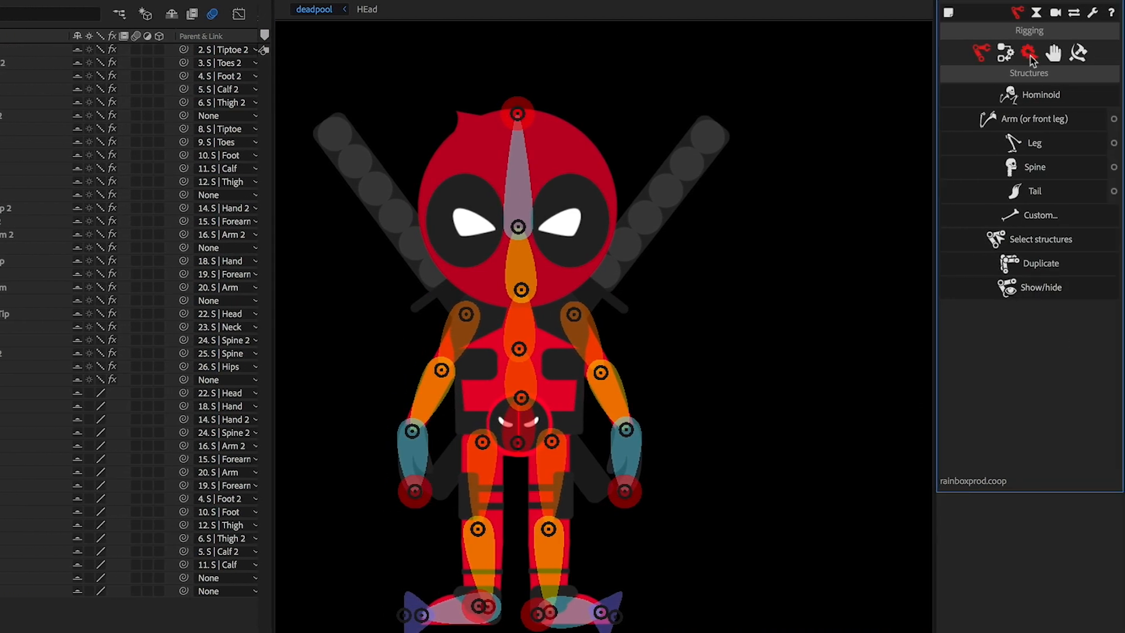
{"action": "left_click", "coordinate": [1030, 57]}
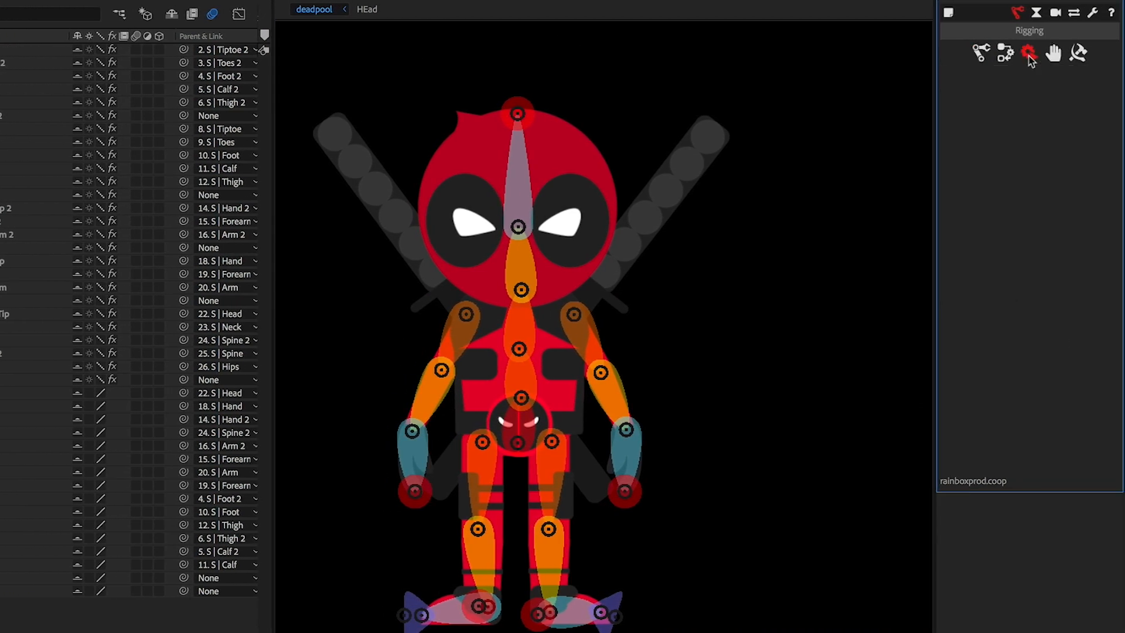
{"action": "left_click", "coordinate": [1005, 53]}
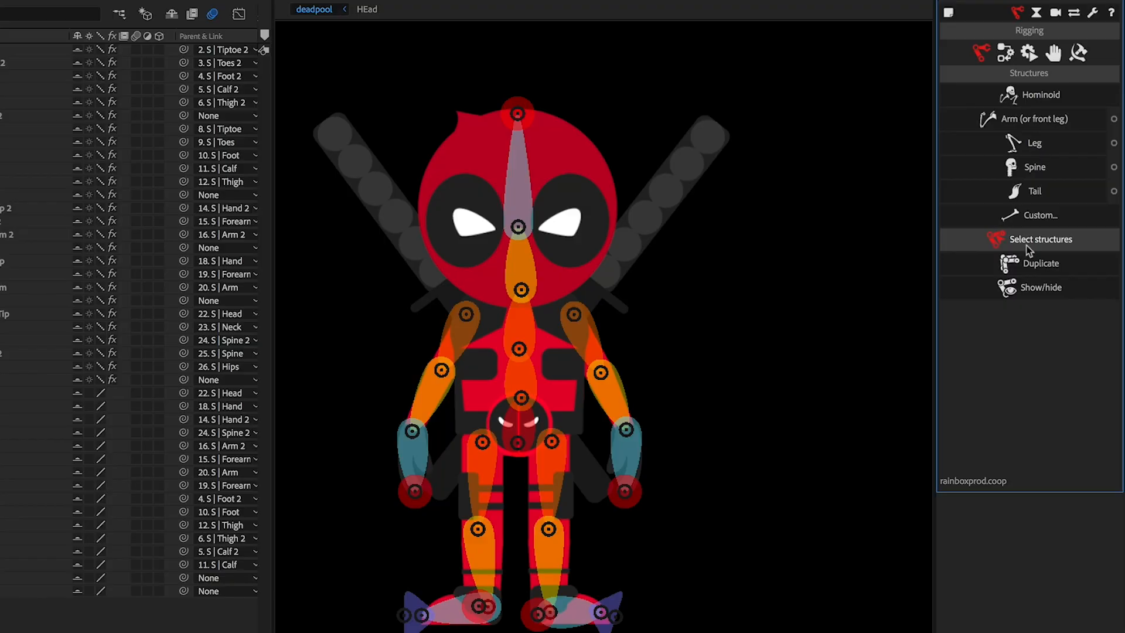
{"action": "left_click", "coordinate": [1026, 245]}
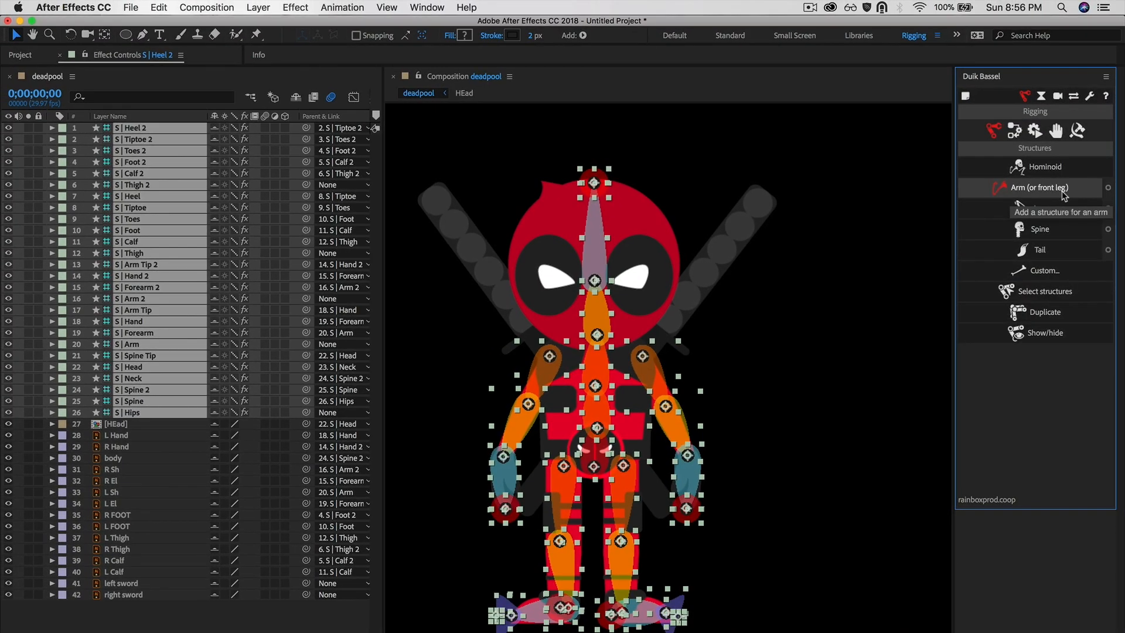
{"action": "left_click", "coordinate": [1020, 130]}
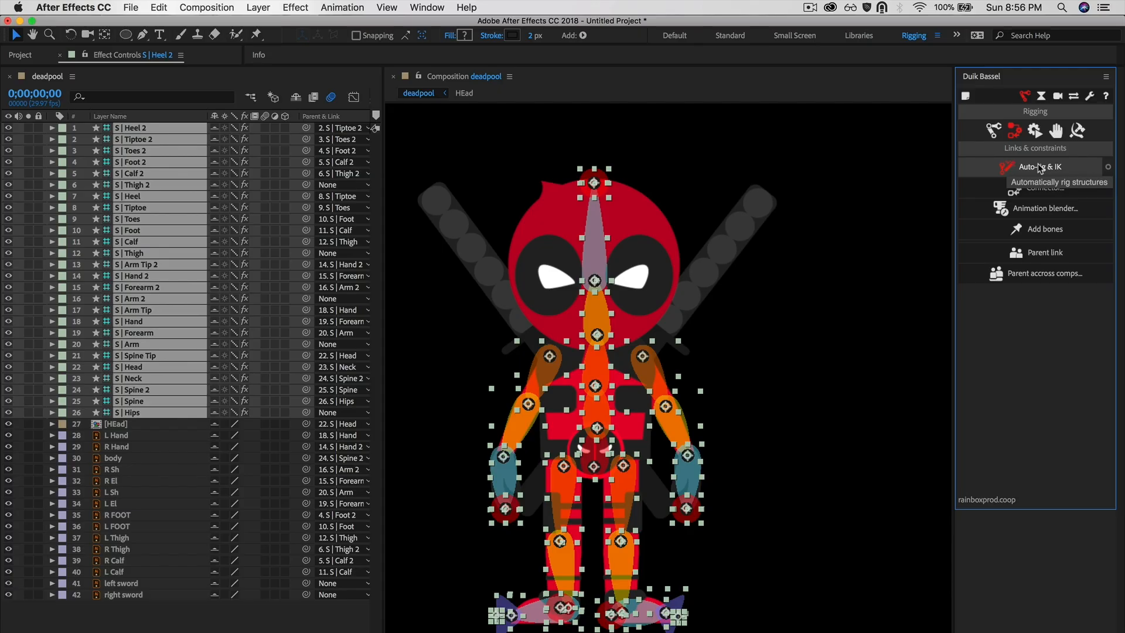
{"action": "left_click", "coordinate": [1039, 167]}
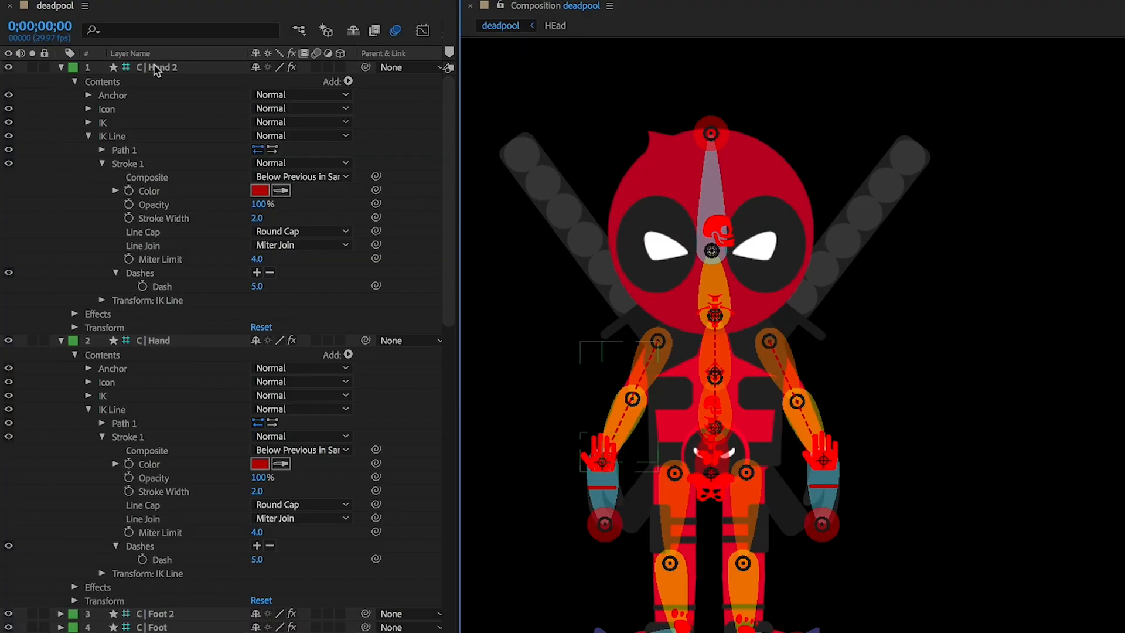
- Select the controller layers from C | Hand 2 through C | Spine | Root and collapse their properties
{"action": "left_click", "coordinate": [156, 69]}
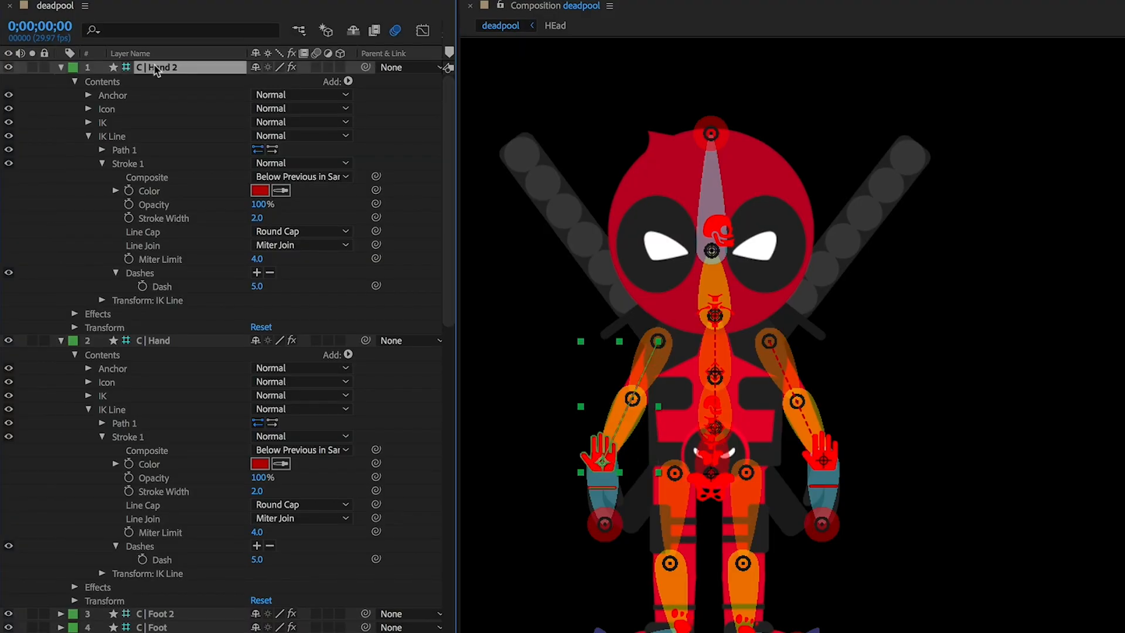
{"action": "scroll", "coordinate": [153, 190], "scroll_direction": "down", "scroll_amount": 15}
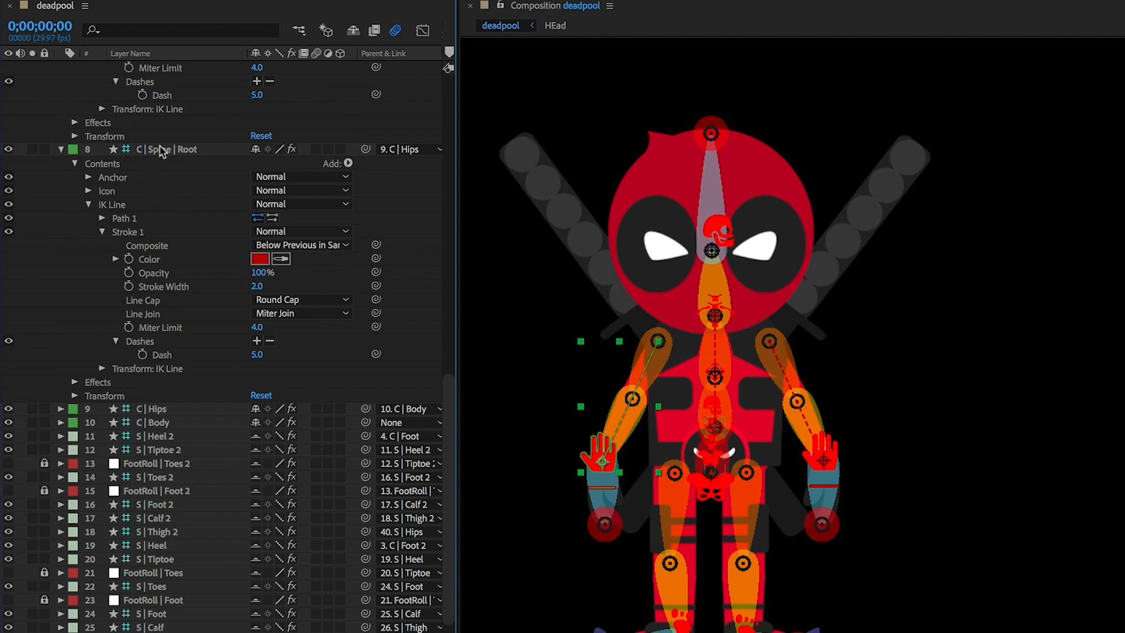
{"action": "left_click", "coordinate": [162, 151]}
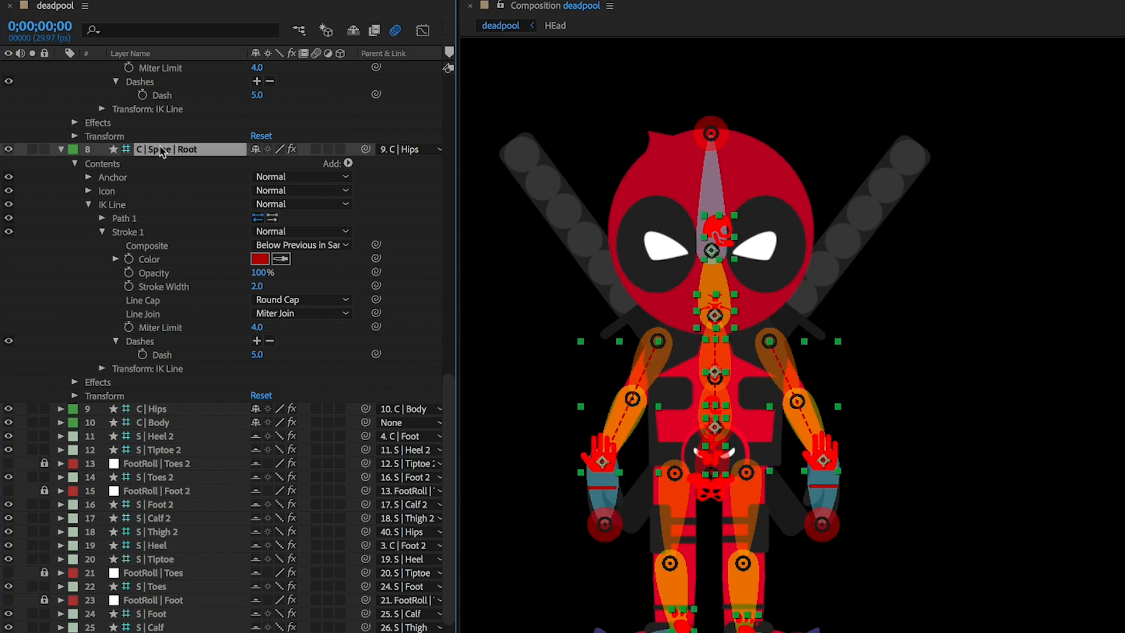
{"action": "left_click", "coordinate": [62, 150]}
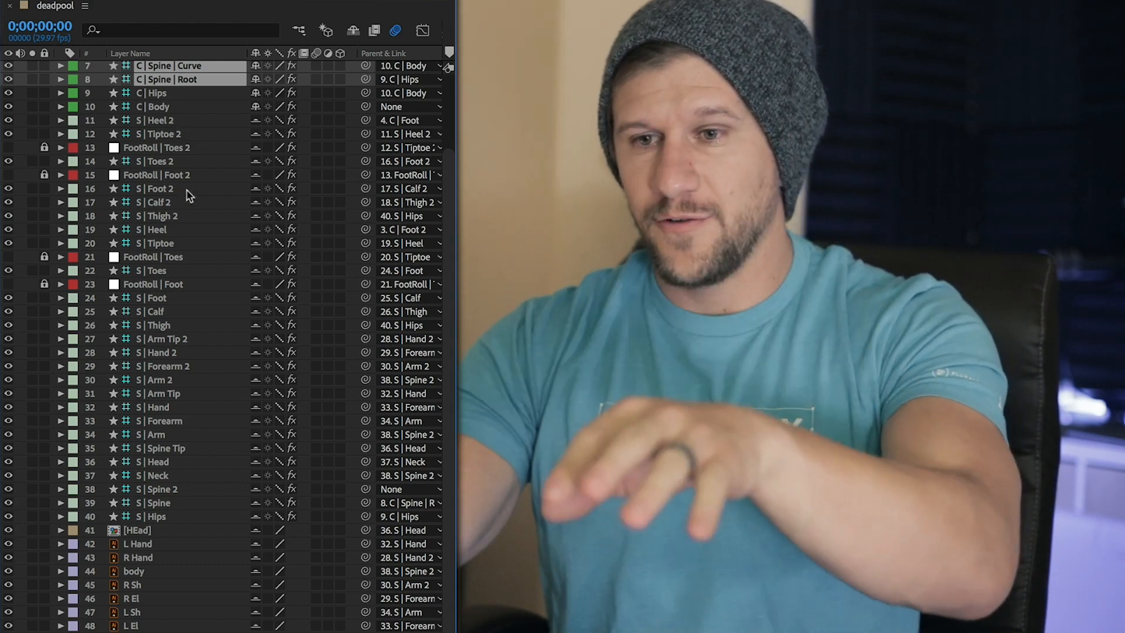
{"action": "scroll", "coordinate": [187, 195], "scroll_direction": "up", "scroll_amount": 3}
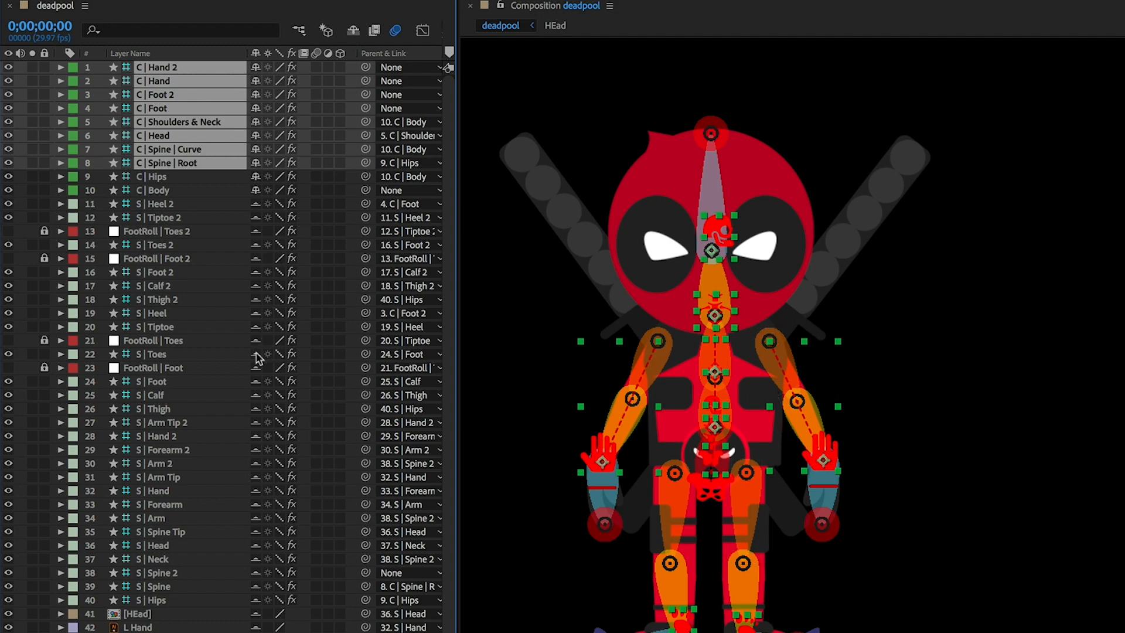
- Hide the shy layers in the deadpool timeline, leaving only the controller layers listed
{"action": "left_click", "coordinate": [355, 31]}
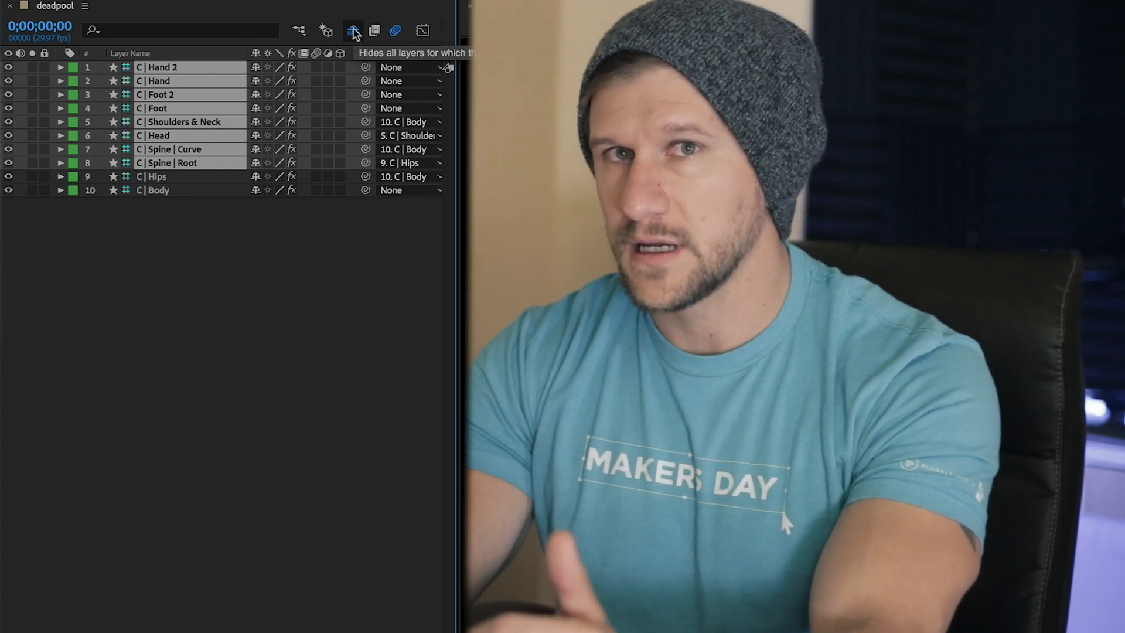
{"action": "left_click", "coordinate": [354, 31]}
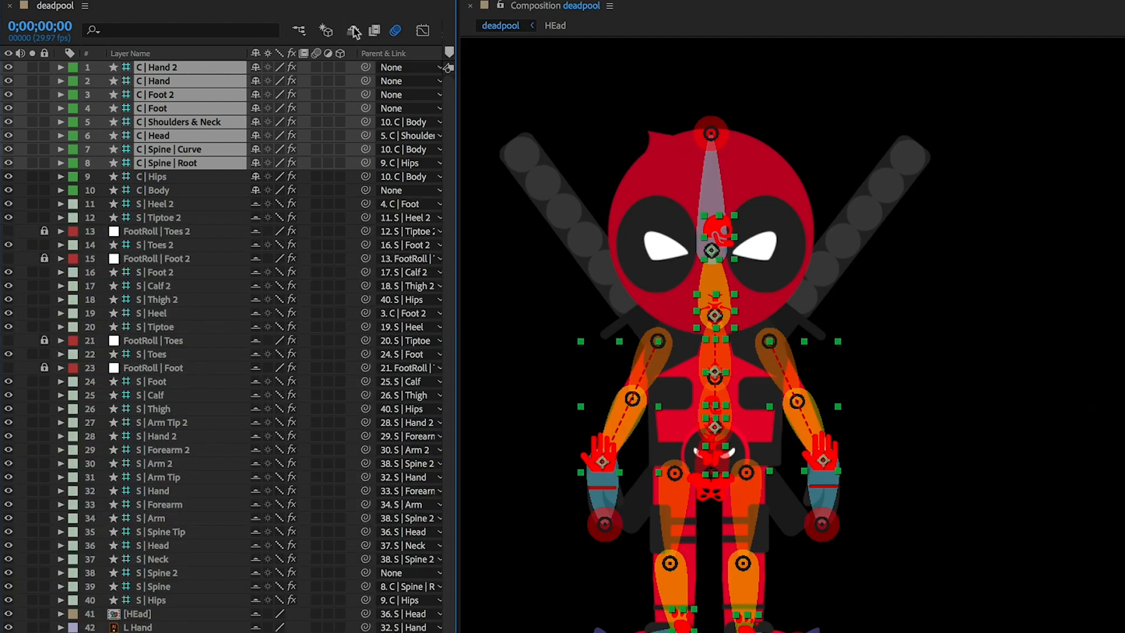
{"action": "left_click", "coordinate": [355, 31]}
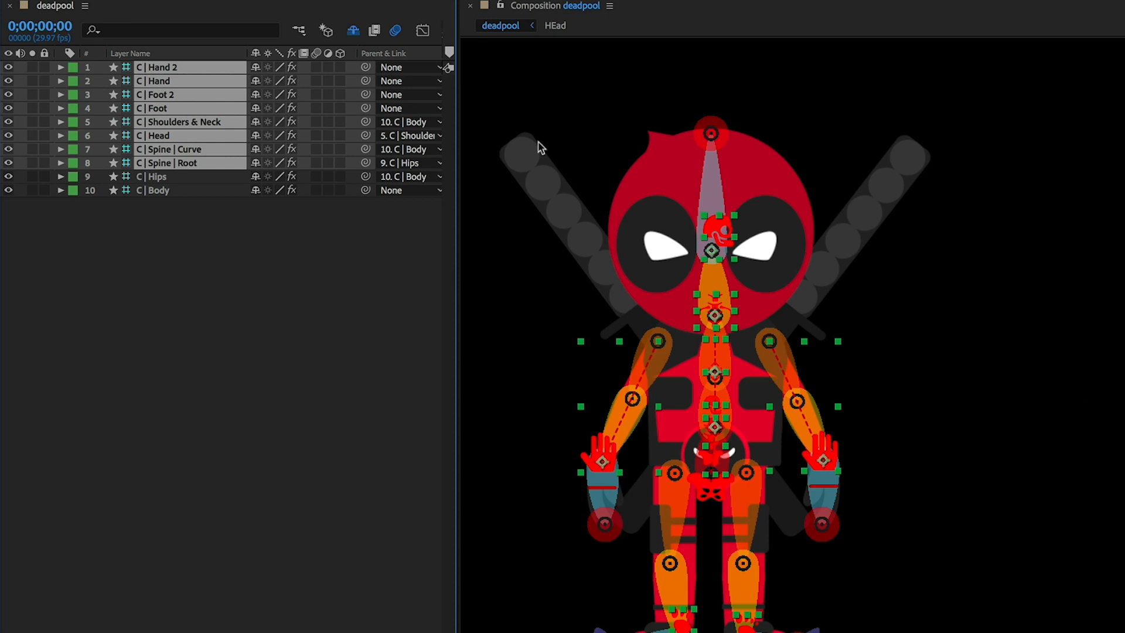
{"action": "left_click_drag", "start_coordinate": [535, 103], "coordinate": [584, 80]}
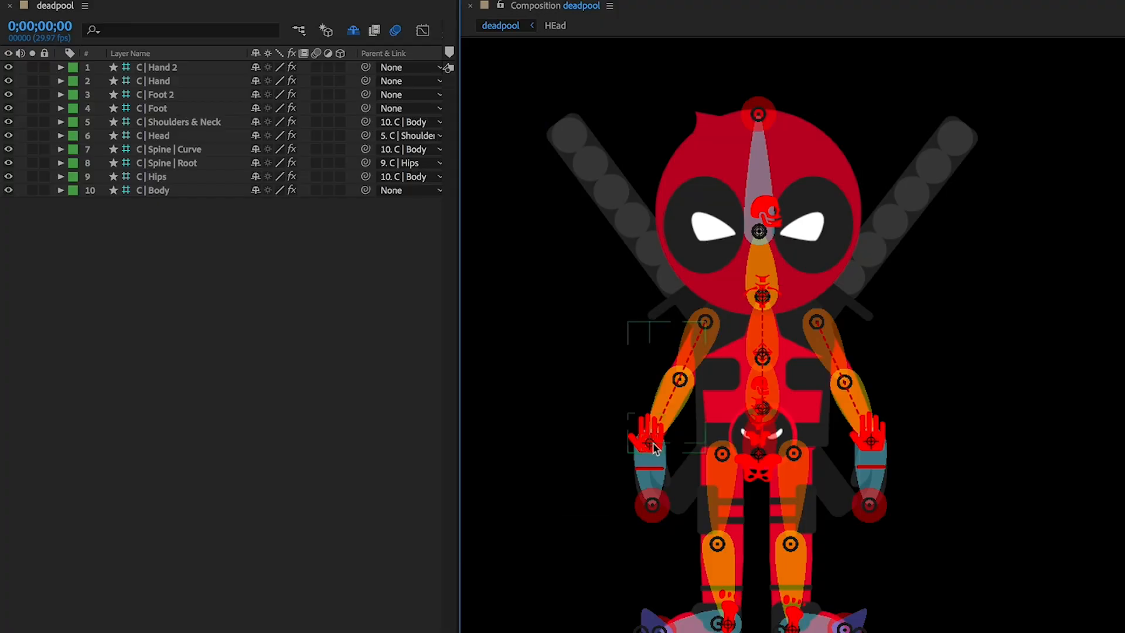
{"action": "left_click", "coordinate": [653, 444]}
{"action": "left_click", "coordinate": [645, 434]}
{"action": "left_click_drag", "start_coordinate": [635, 439], "coordinate": [615, 422]}
{"action": "left_click", "coordinate": [633, 432]}
{"action": "key", "text": "ctrl+z"}
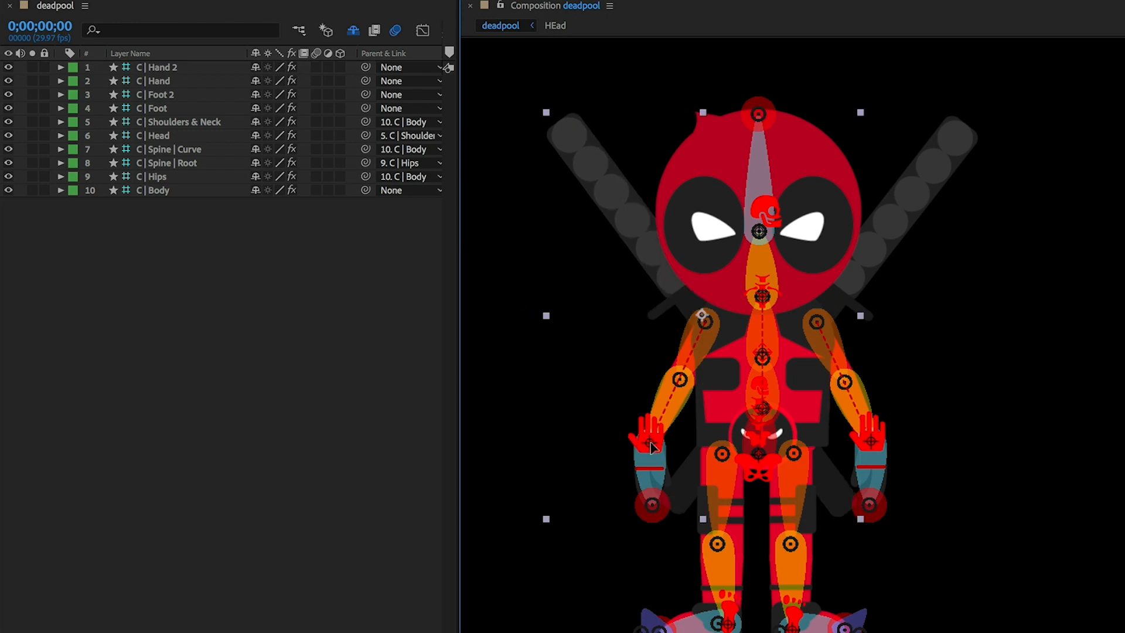
{"action": "left_click", "coordinate": [510, 469]}
- Raise both arms by moving the C | Hand 2 and C | Hand controllers up and outward so the elbows bend
{"action": "left_click_drag", "start_coordinate": [652, 450], "coordinate": [569, 330]}
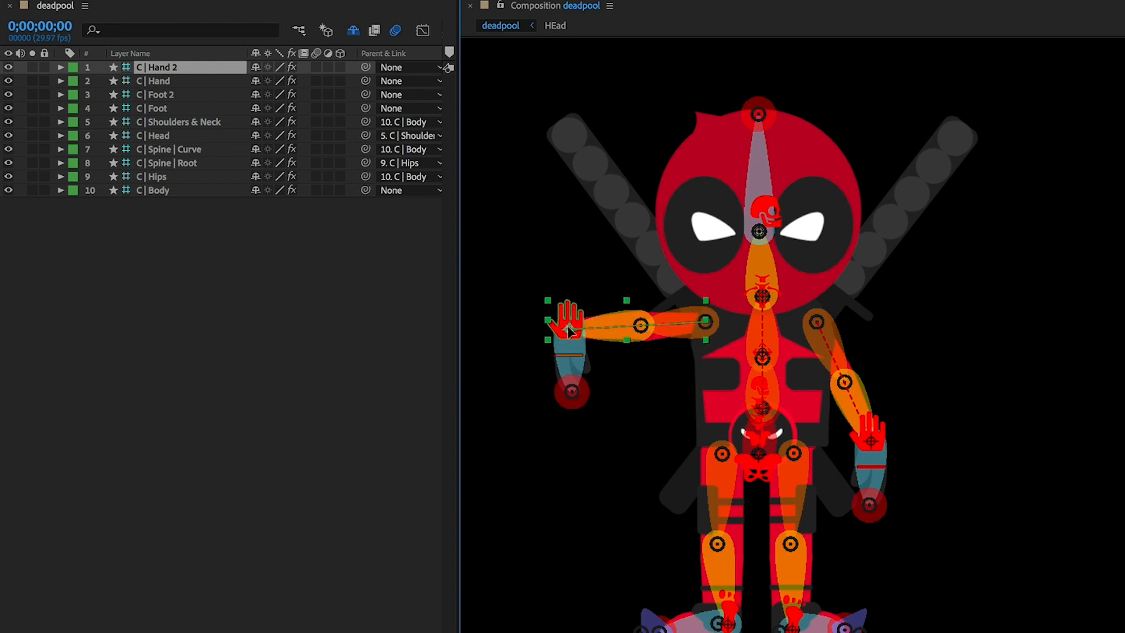
{"action": "mouse_move", "coordinate": [567, 329]}
{"action": "left_mouse_down"}
{"action": "mouse_move", "coordinate": [502, 328]}
{"action": "mouse_move", "coordinate": [553, 331]}
{"action": "mouse_move", "coordinate": [585, 381]}
{"action": "mouse_move", "coordinate": [597, 375]}
{"action": "mouse_move", "coordinate": [584, 327]}
{"action": "left_mouse_up"}
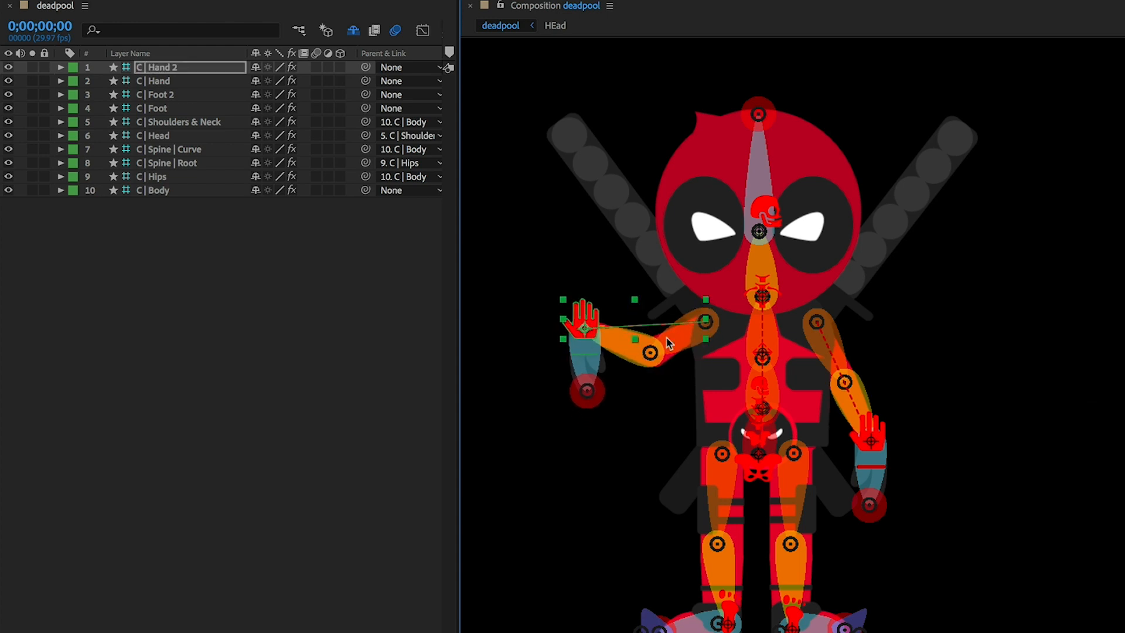
{"action": "left_click", "coordinate": [850, 386]}
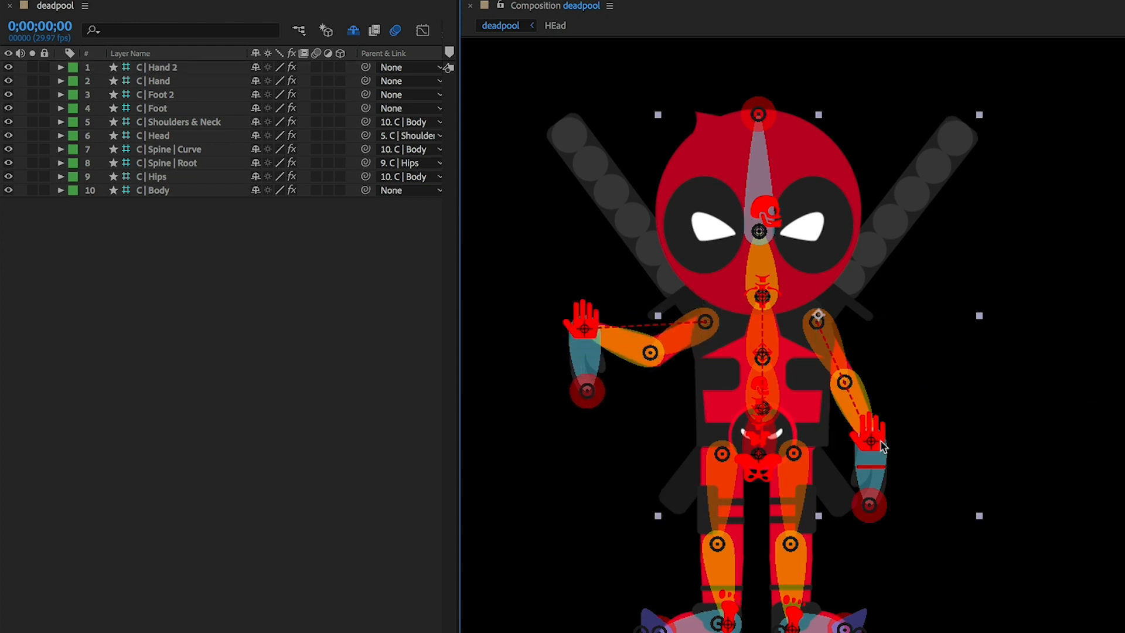
{"action": "left_click_drag", "start_coordinate": [862, 454], "coordinate": [904, 387]}
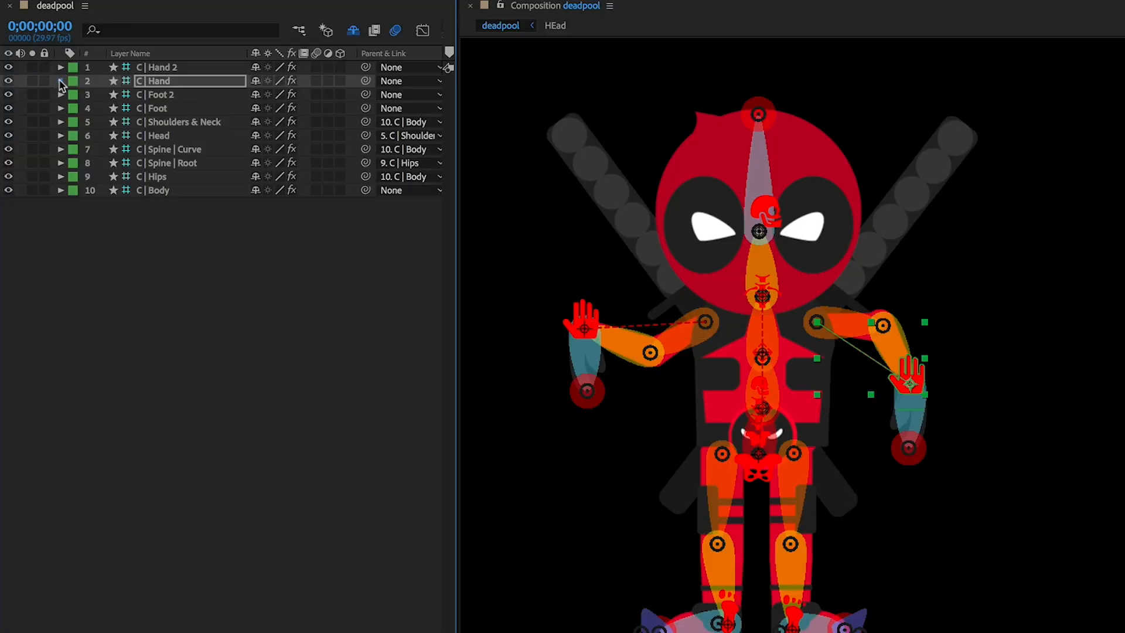
- Turn off Reverse in the IK | Hand effect of the C | Hand controller
{"action": "left_click", "coordinate": [61, 81]}
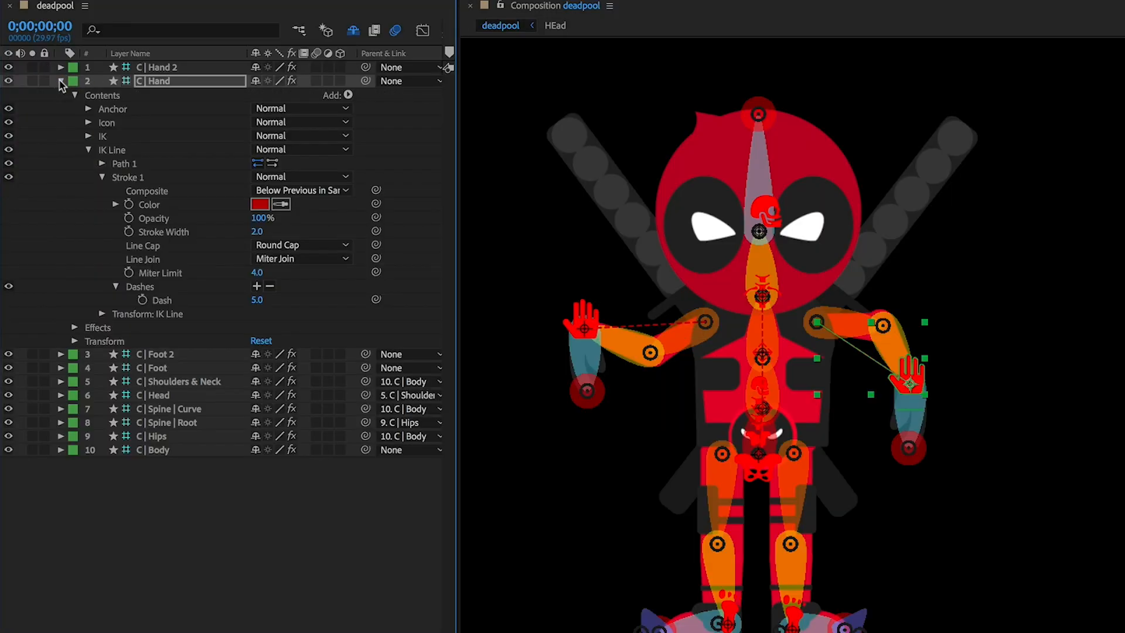
{"action": "left_click", "coordinate": [89, 150]}
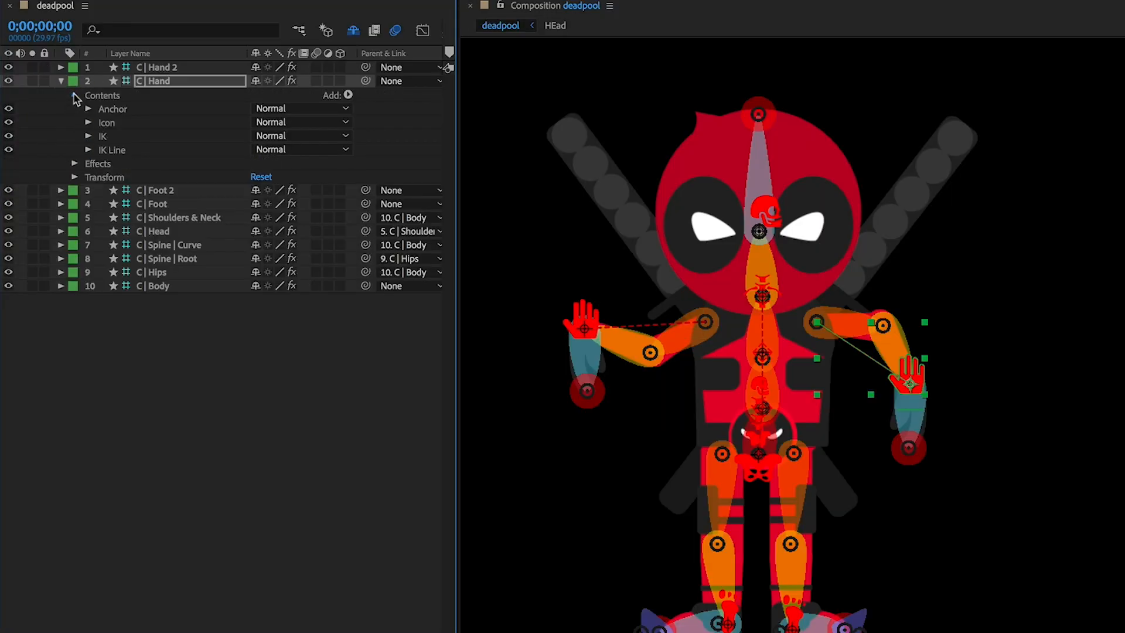
{"action": "left_click", "coordinate": [74, 96]}
{"action": "left_click", "coordinate": [75, 110]}
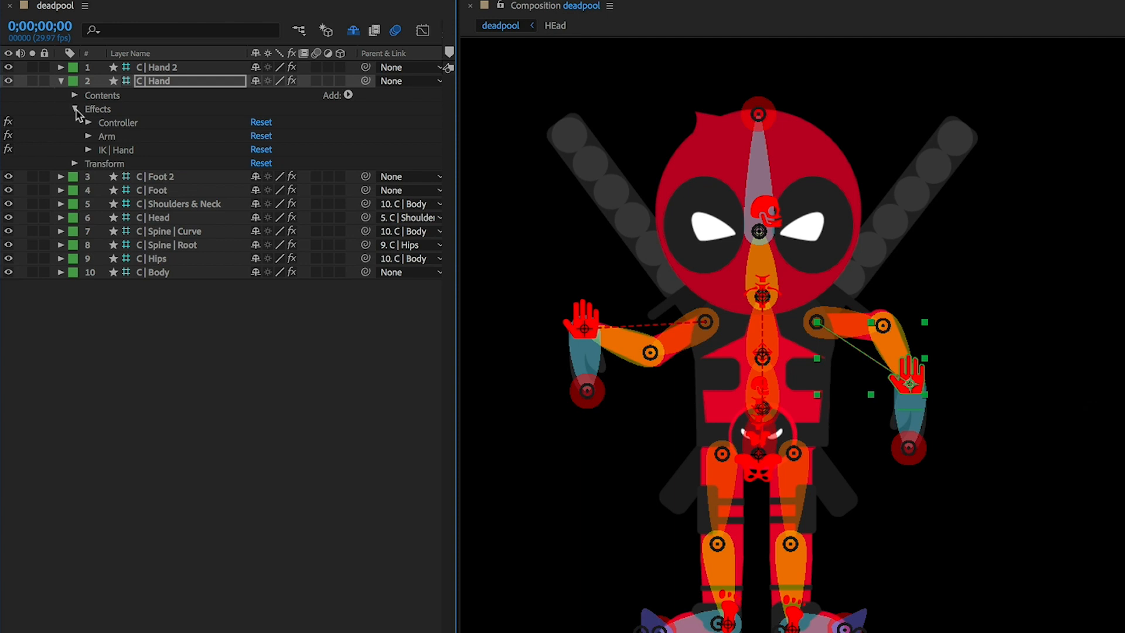
{"action": "left_click", "coordinate": [88, 151]}
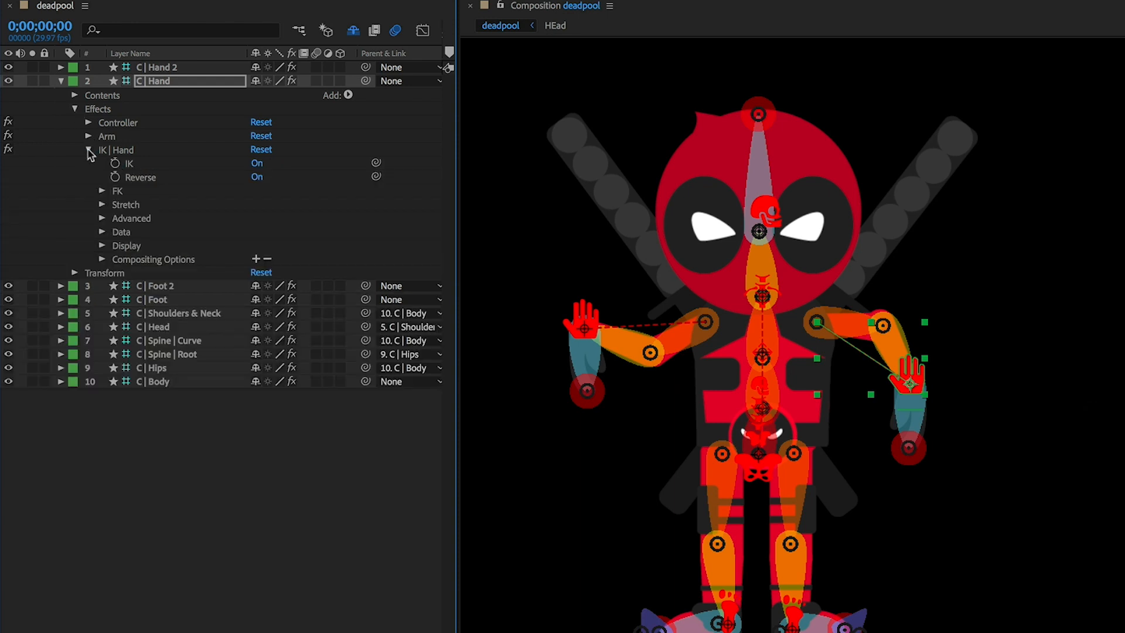
{"action": "left_click", "coordinate": [256, 179]}
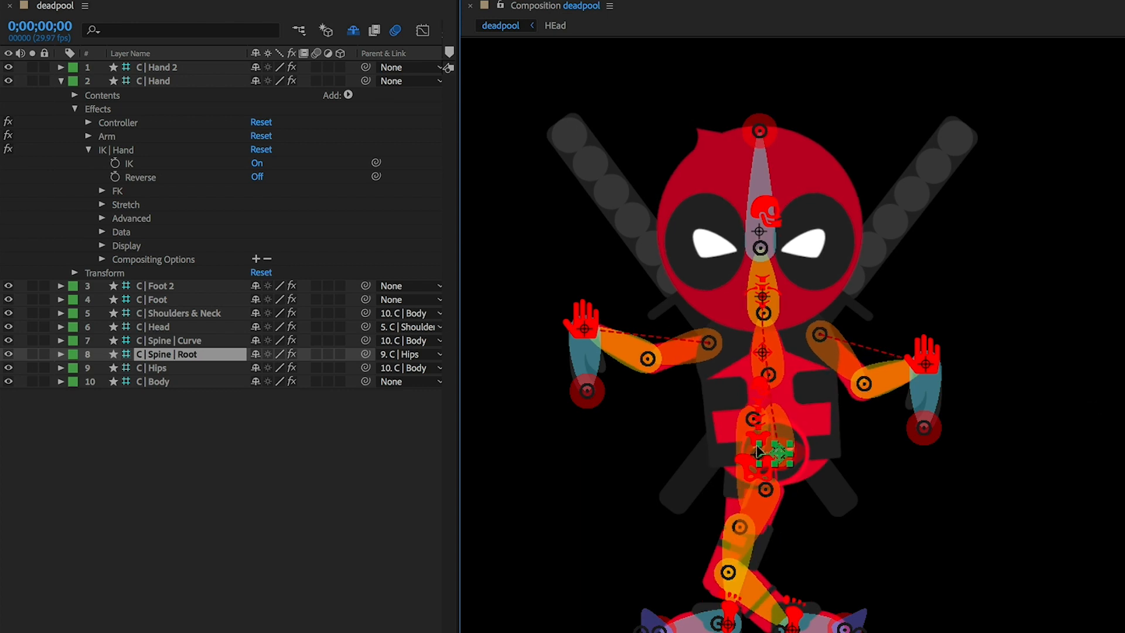
- Try moving the C | Spine | Root and C | Hips controllers to test the body rig, undoing each move
{"action": "mouse_move", "coordinate": [754, 450]}
{"action": "left_mouse_down"}
{"action": "mouse_move", "coordinate": [768, 446]}
{"action": "mouse_move", "coordinate": [765, 432]}
{"action": "left_mouse_up"}
{"action": "key", "text": "super+z"}
{"action": "left_click", "coordinate": [863, 467]}
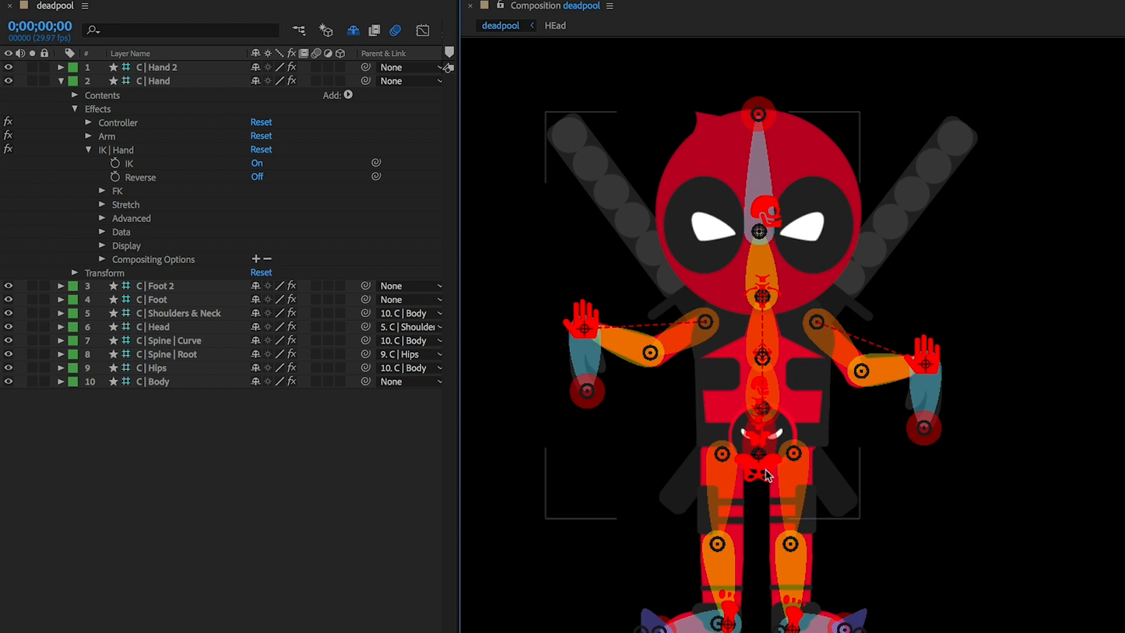
{"action": "left_click_drag", "start_coordinate": [761, 469], "coordinate": [801, 487]}
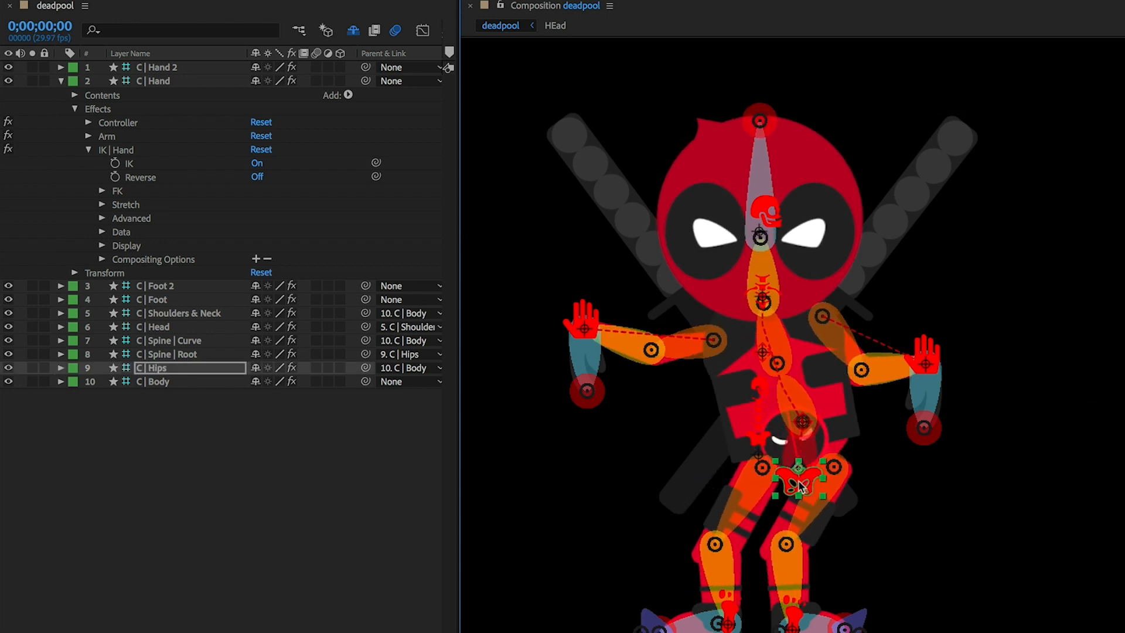
{"action": "key", "text": "super+z"}
{"action": "left_click", "coordinate": [884, 502]}
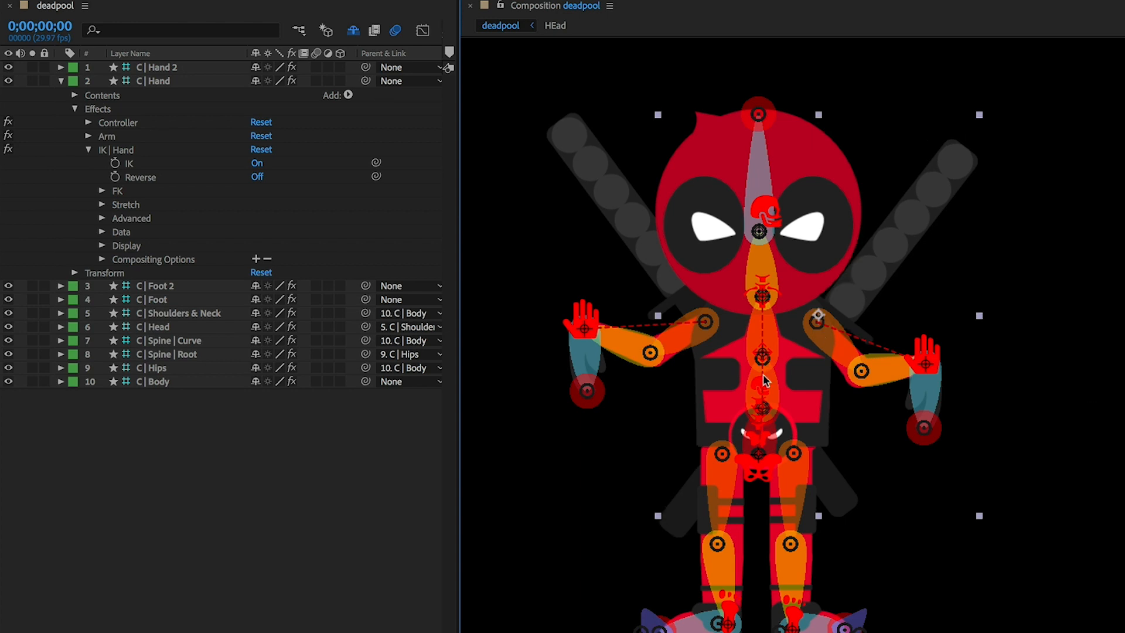
- Collapse C | Hand, reveal the shy layers to parent both sword layers to body, and hide the shy layers again
{"action": "left_click", "coordinate": [60, 81]}
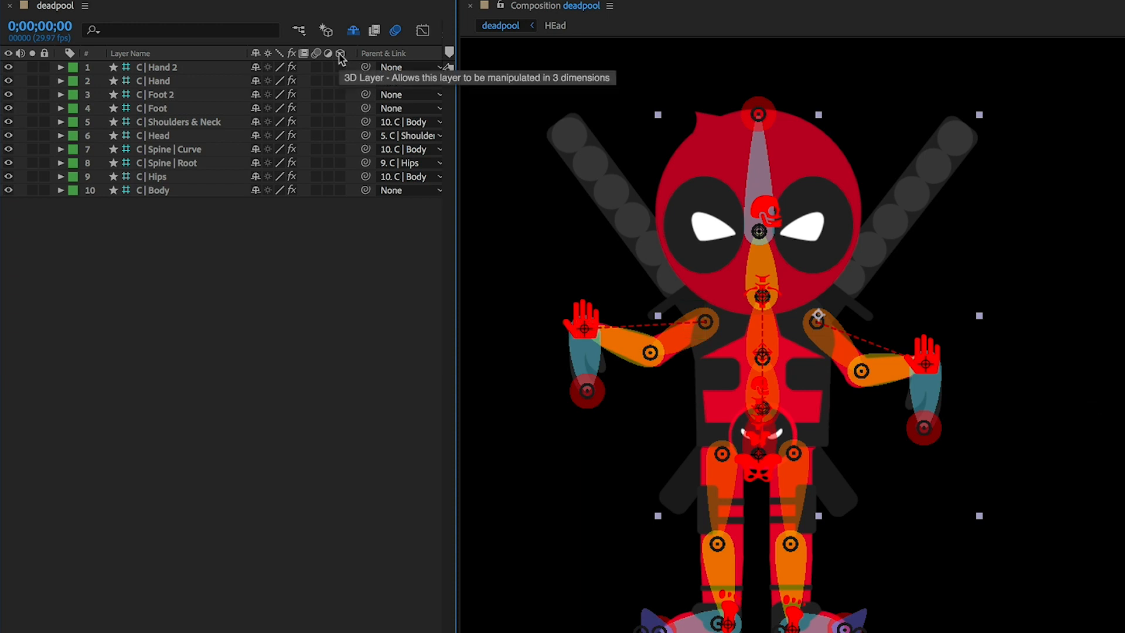
{"action": "left_click", "coordinate": [352, 30]}
{"action": "scroll", "coordinate": [279, 285], "scroll_direction": "down", "scroll_amount": 3}
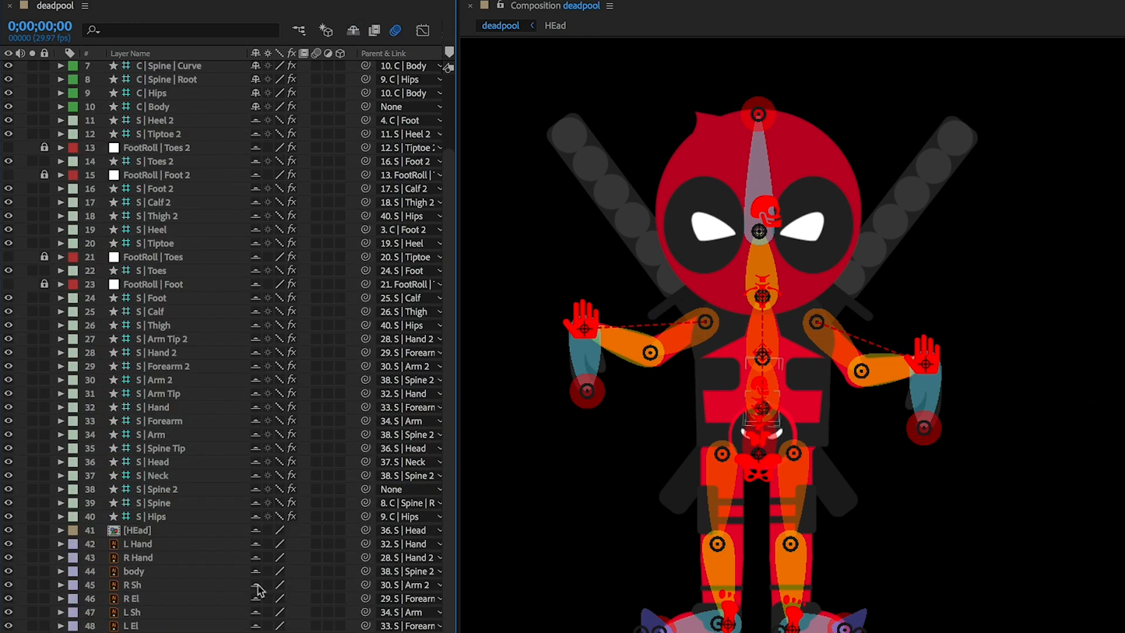
{"action": "left_click", "coordinate": [836, 491]}
{"action": "left_click", "coordinate": [680, 491], "text": "shift"}
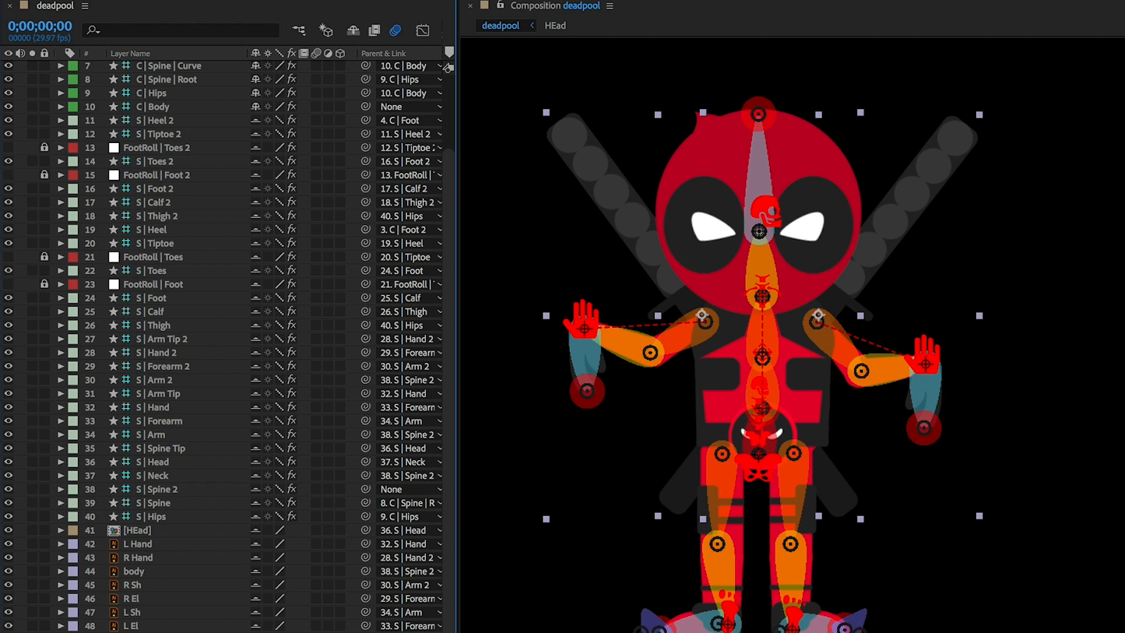
{"action": "left_click_drag", "start_coordinate": [366, 632], "coordinate": [177, 573]}
{"action": "left_click", "coordinate": [353, 30]}
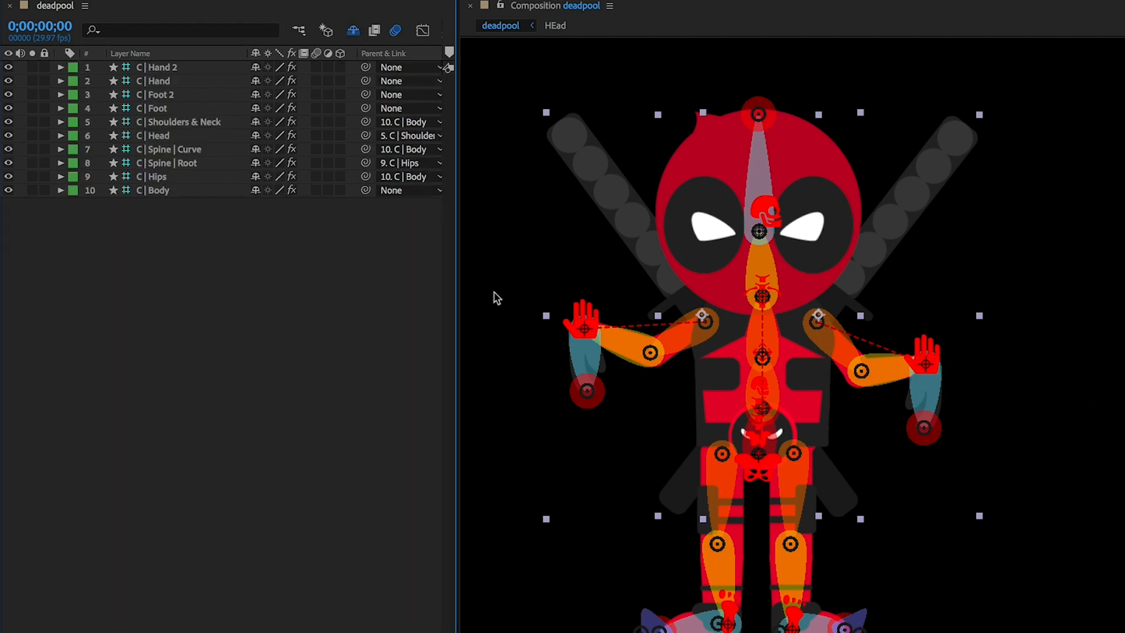
{"action": "left_click", "coordinate": [509, 245]}
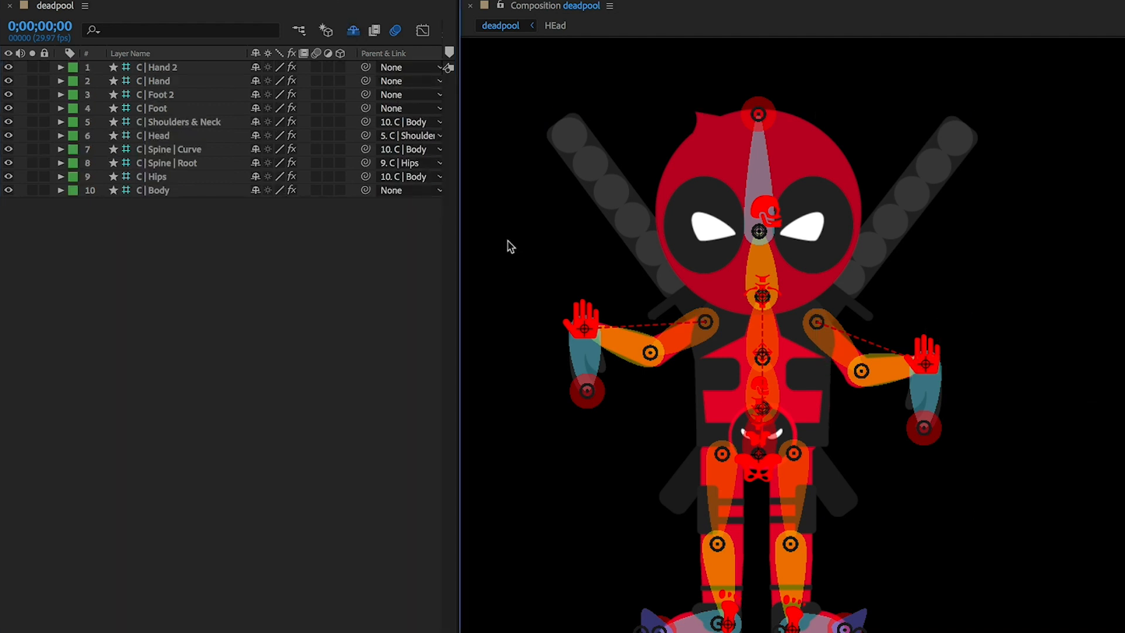
- Shift C | Shoulders & Neck slightly up and move C | Spine | Root down to lower the torso into a crouch
{"action": "left_click", "coordinate": [760, 297]}
{"action": "mouse_move", "coordinate": [760, 297]}
{"action": "left_mouse_down"}
{"action": "mouse_move", "coordinate": [735, 291]}
{"action": "mouse_move", "coordinate": [759, 287]}
{"action": "left_mouse_up"}
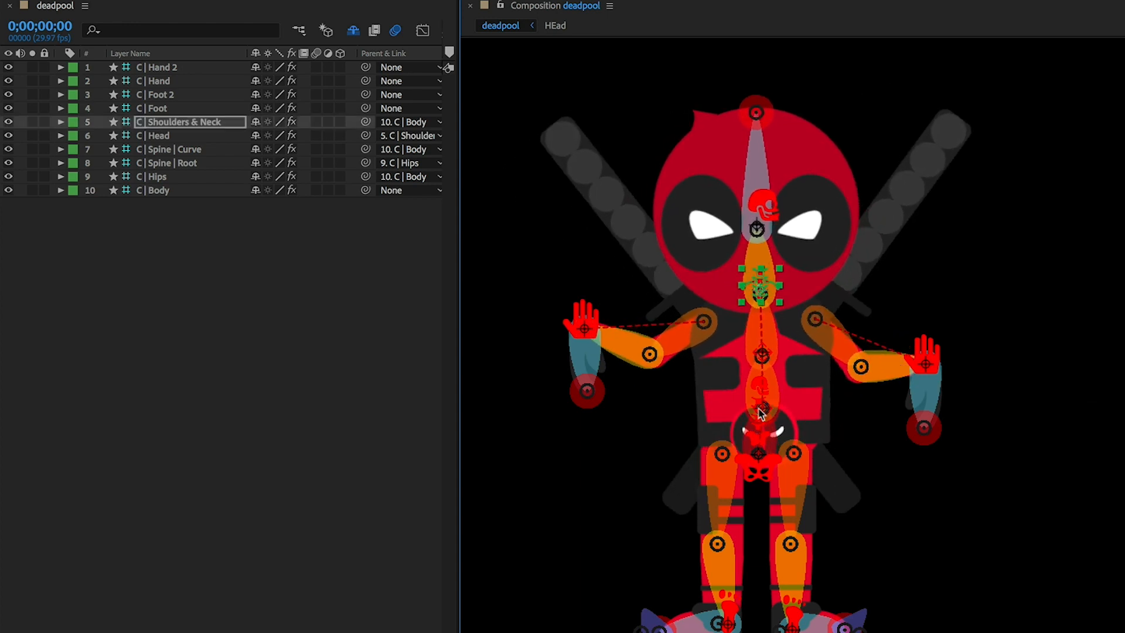
{"action": "left_click", "coordinate": [762, 448]}
{"action": "left_click_drag", "start_coordinate": [761, 448], "coordinate": [763, 479]}
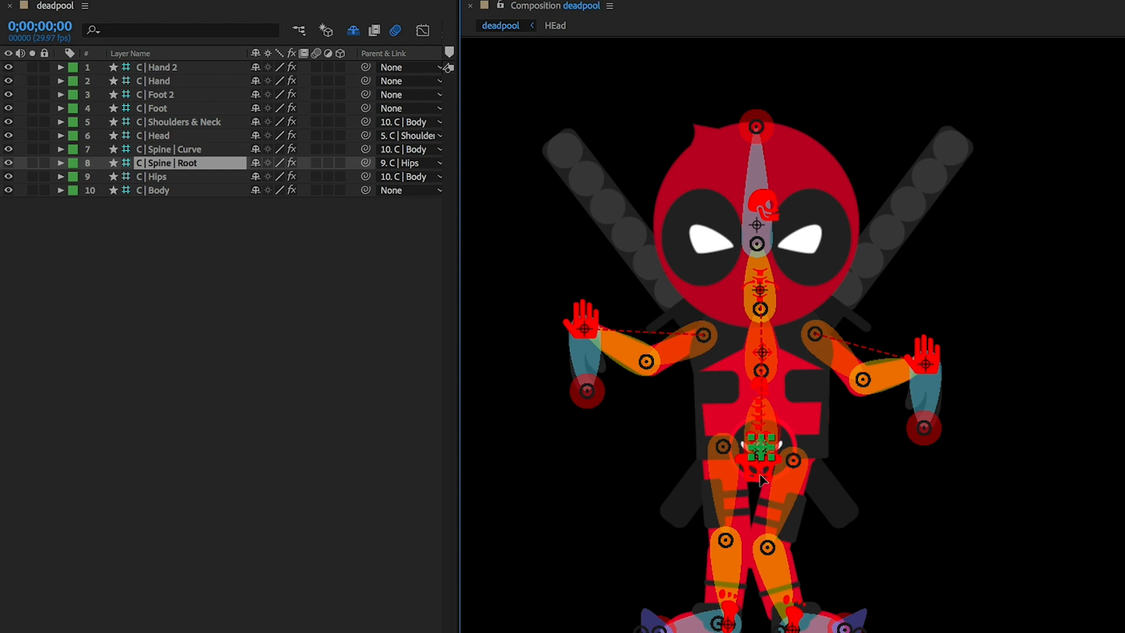
- Turn on Reverse in the IK | Foot effects of both C | Foot 2 and C | Foot
{"action": "left_click", "coordinate": [175, 97]}
{"action": "left_click", "coordinate": [171, 110], "text": "ctrl"}
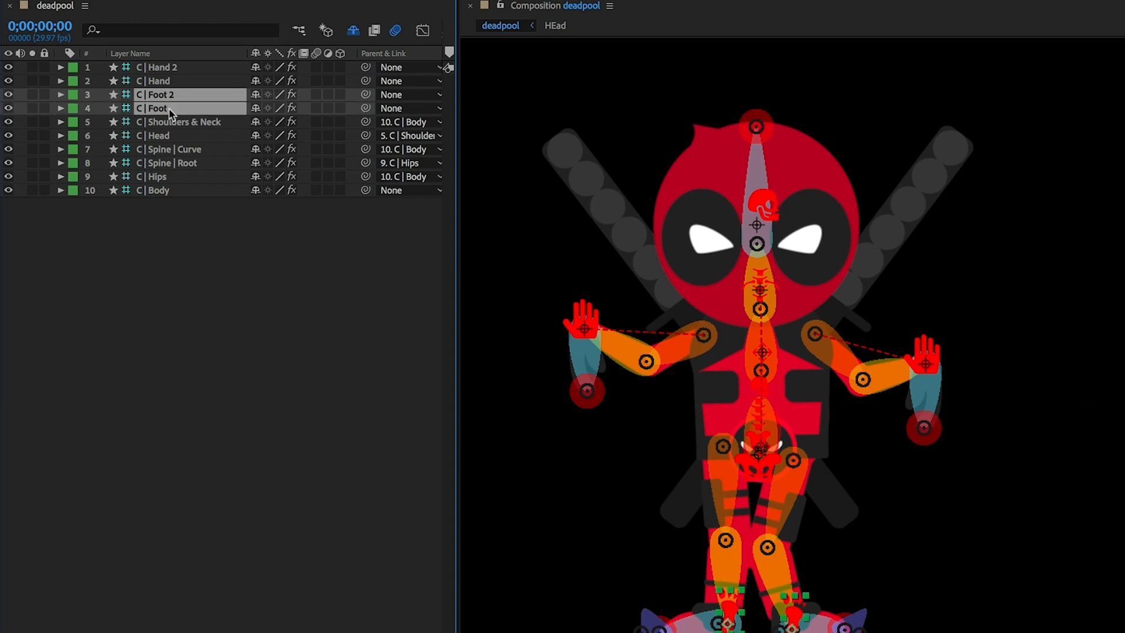
{"action": "left_click", "coordinate": [59, 96]}
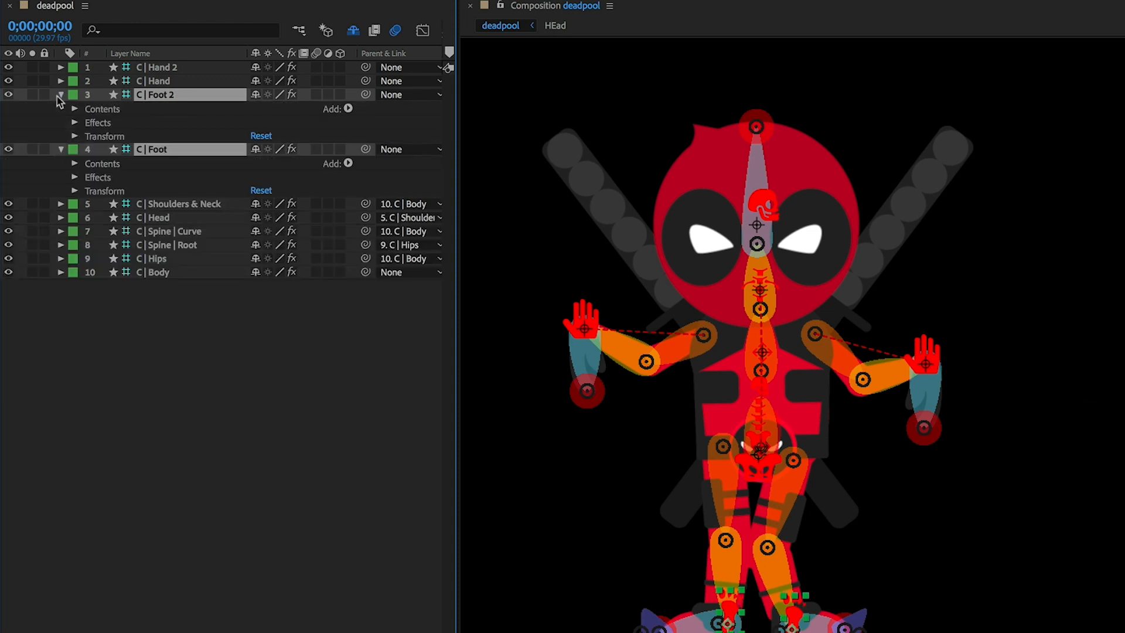
{"action": "left_click", "coordinate": [75, 123]}
{"action": "left_click", "coordinate": [75, 232]}
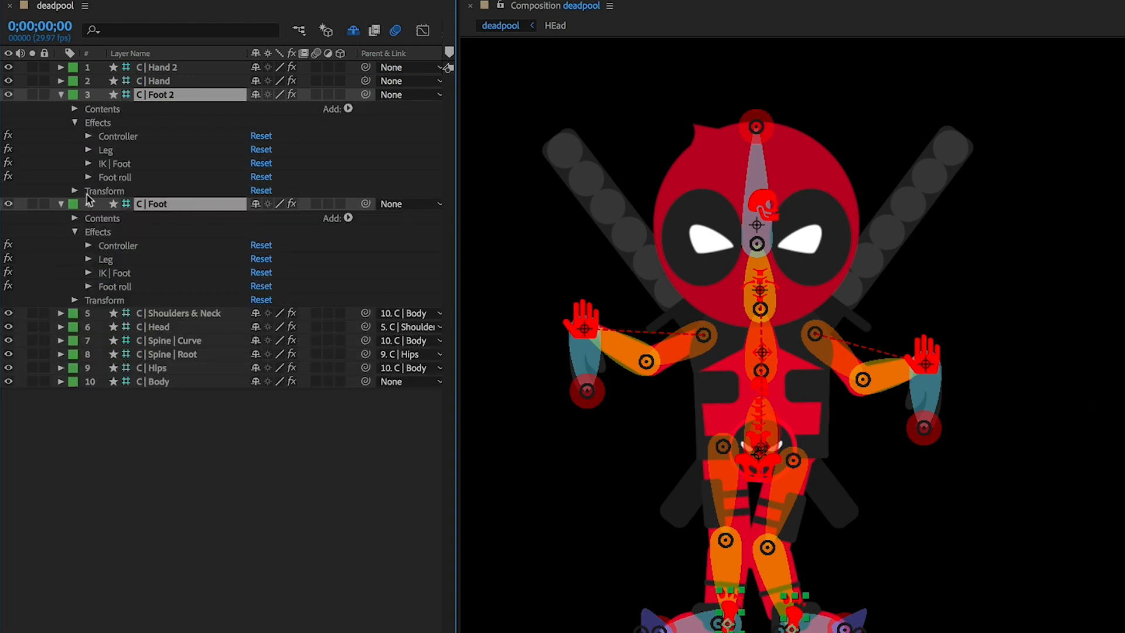
{"action": "left_click", "coordinate": [88, 164]}
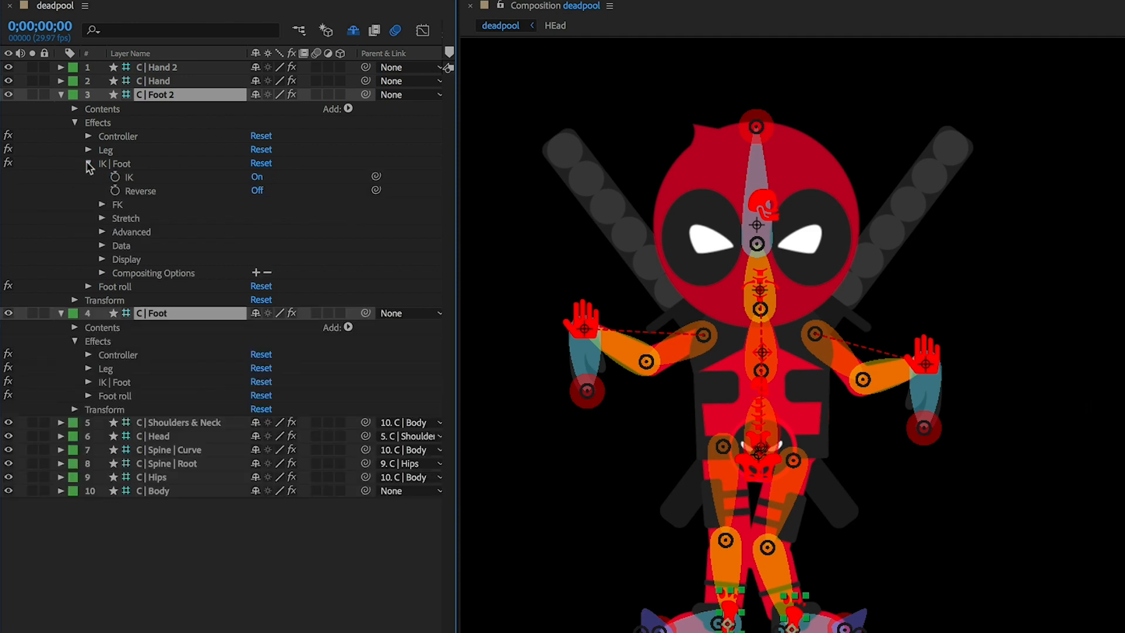
{"action": "left_click", "coordinate": [258, 190]}
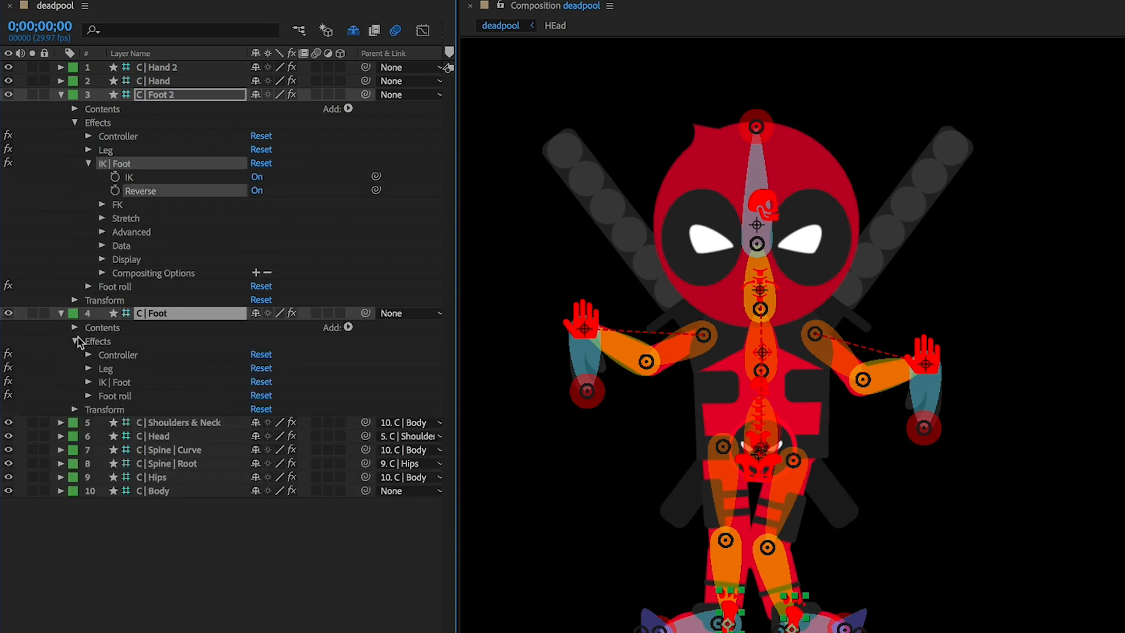
{"action": "left_click", "coordinate": [90, 382]}
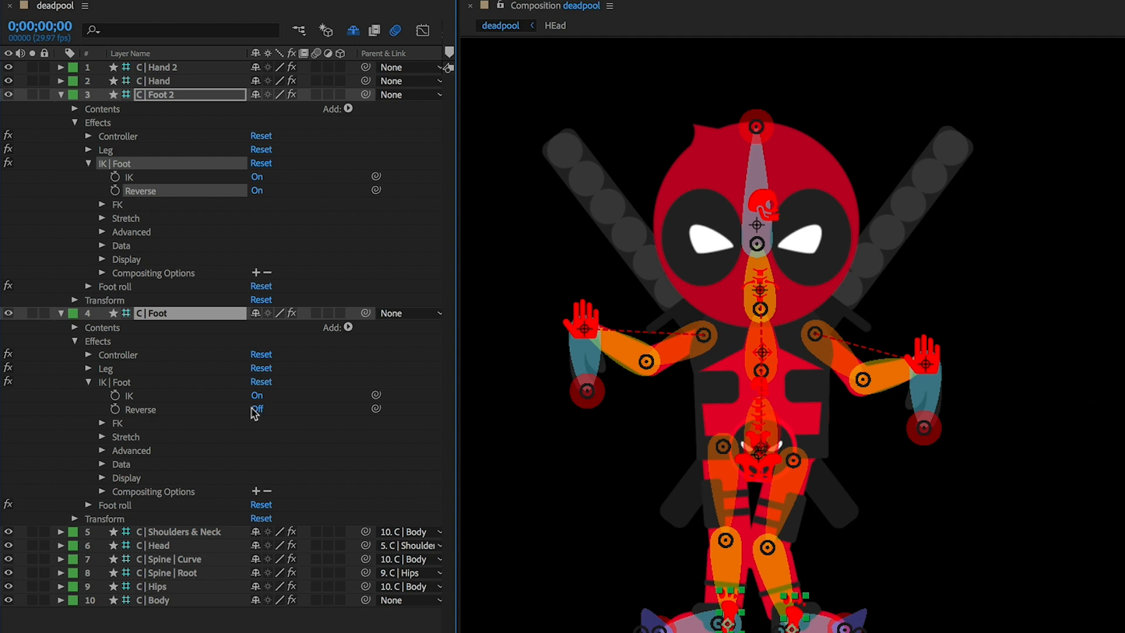
{"action": "left_click", "coordinate": [258, 410]}
{"action": "left_click", "coordinate": [560, 565]}
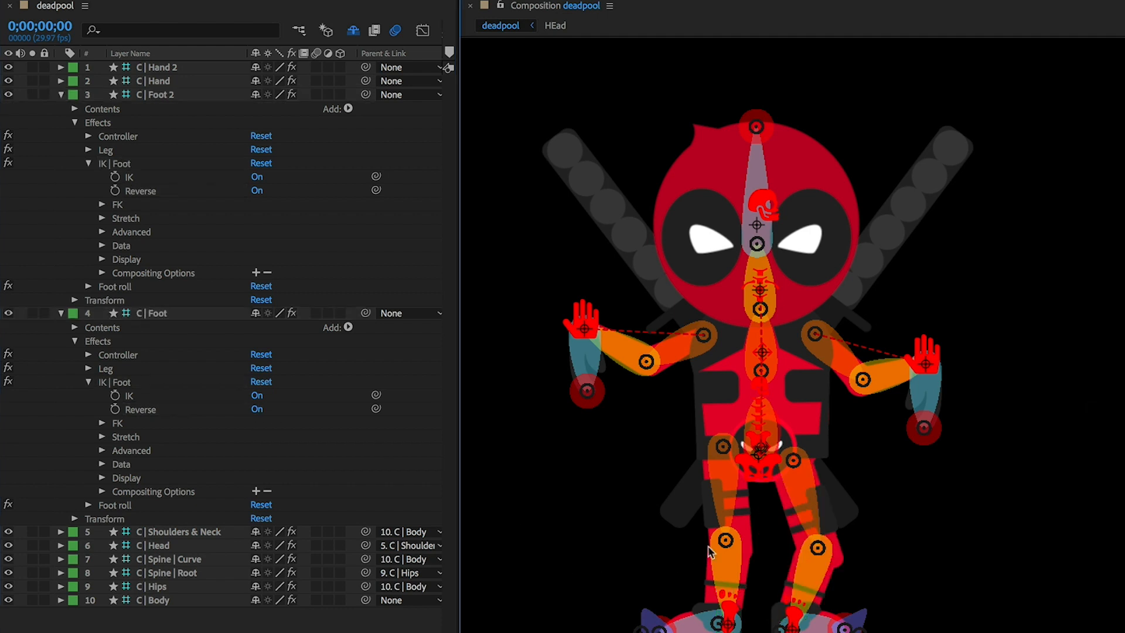
- Move C | Foot 2 outward into a wide stance and turn off Reverse in its IK | Foot effect
{"action": "left_click_drag", "start_coordinate": [727, 617], "coordinate": [623, 573]}
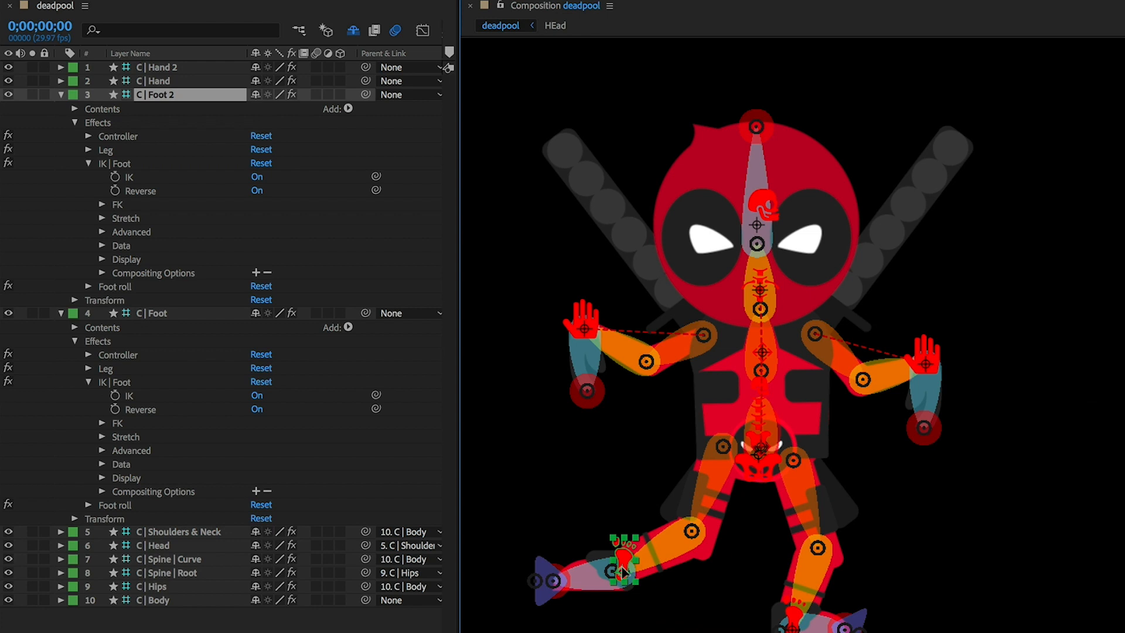
{"action": "left_click", "coordinate": [256, 191]}
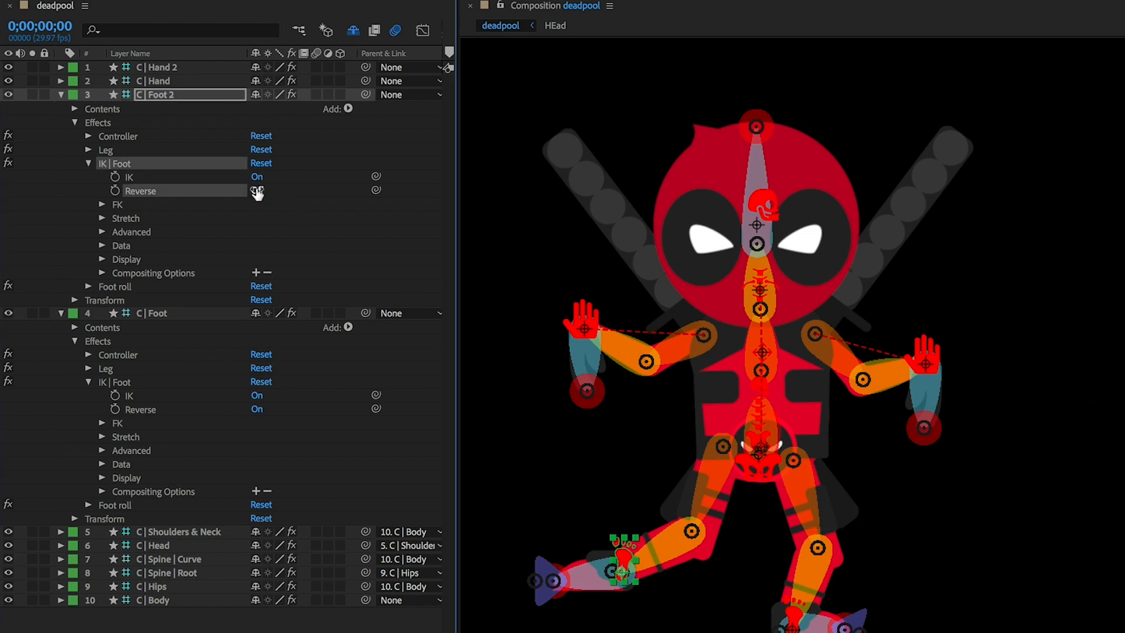
{"action": "mouse_move", "coordinate": [623, 567]}
{"action": "left_mouse_down"}
{"action": "mouse_move", "coordinate": [632, 577]}
{"action": "mouse_move", "coordinate": [603, 538]}
{"action": "mouse_move", "coordinate": [580, 578]}
{"action": "mouse_move", "coordinate": [601, 569]}
{"action": "left_mouse_up"}
{"action": "left_click_drag", "start_coordinate": [655, 536], "coordinate": [663, 533]}
{"action": "mouse_move", "coordinate": [674, 580]}
{"action": "left_mouse_down"}
{"action": "mouse_move", "coordinate": [666, 601]}
{"action": "mouse_move", "coordinate": [666, 552]}
{"action": "mouse_move", "coordinate": [667, 595]}
{"action": "left_mouse_up"}
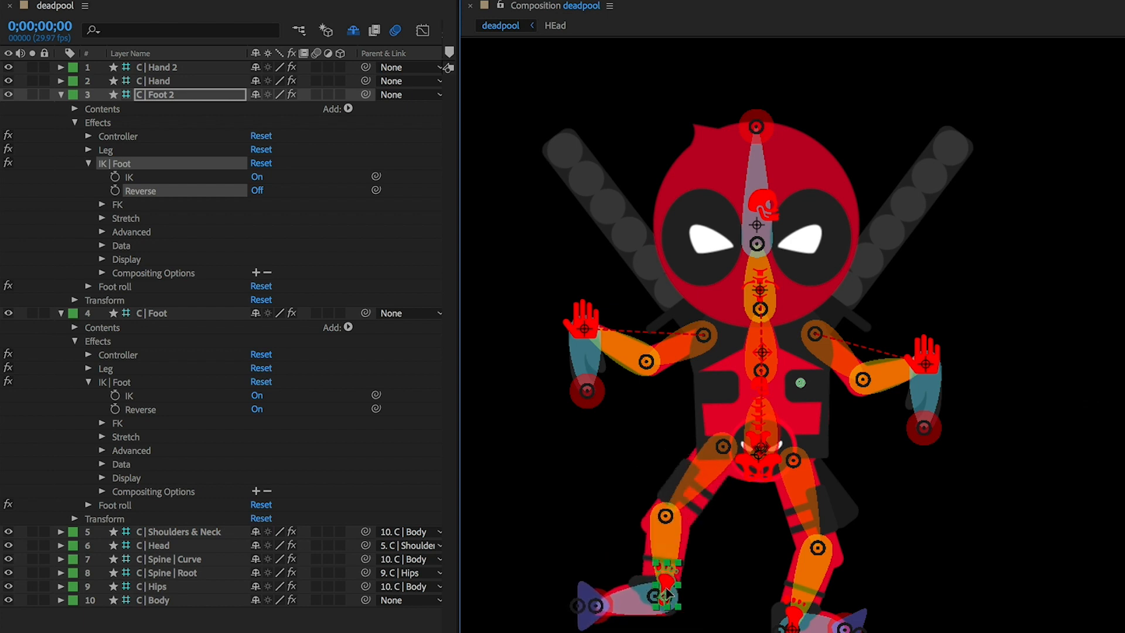